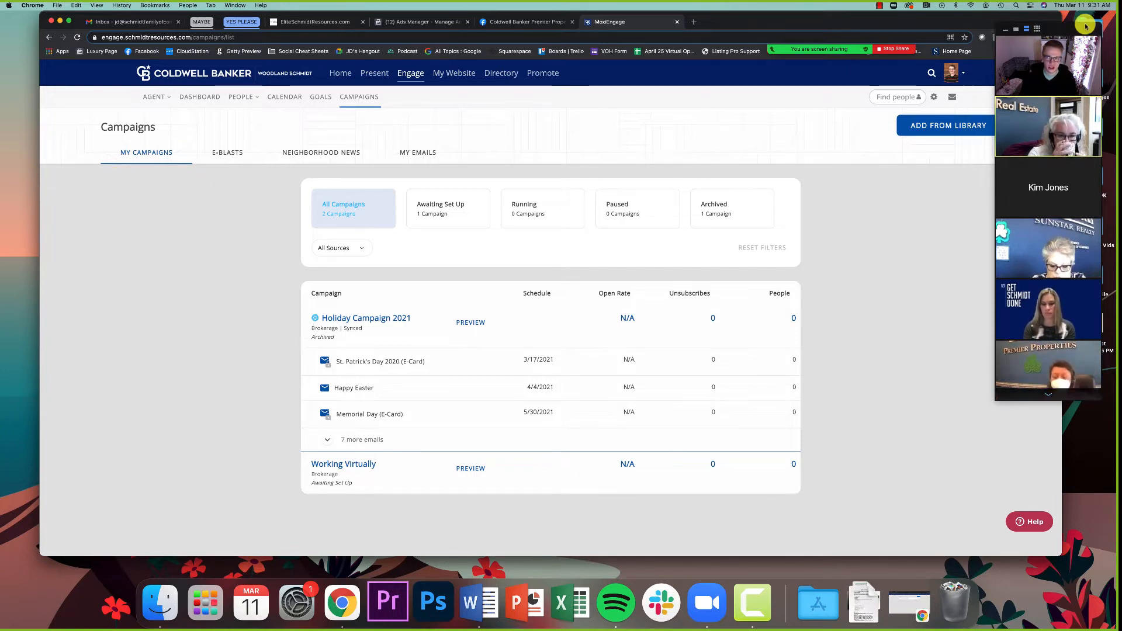
# Step: Minimize the meeting's participant video strip and open My Account, closing the old campaigns page
pyautogui.click(1006, 28)
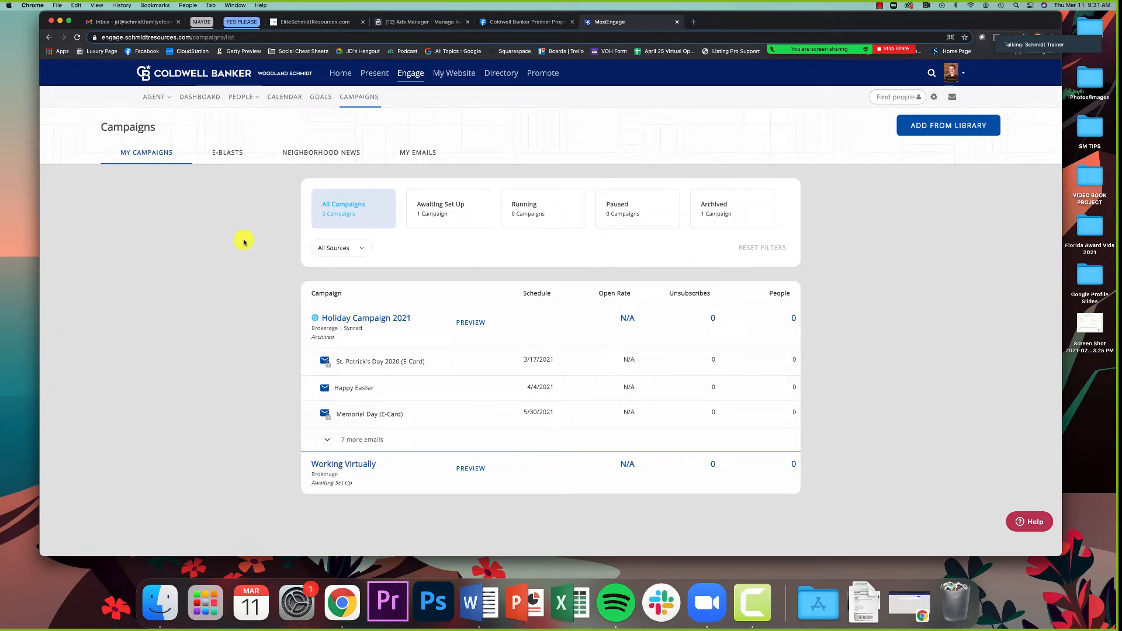
pyautogui.click(951, 73)
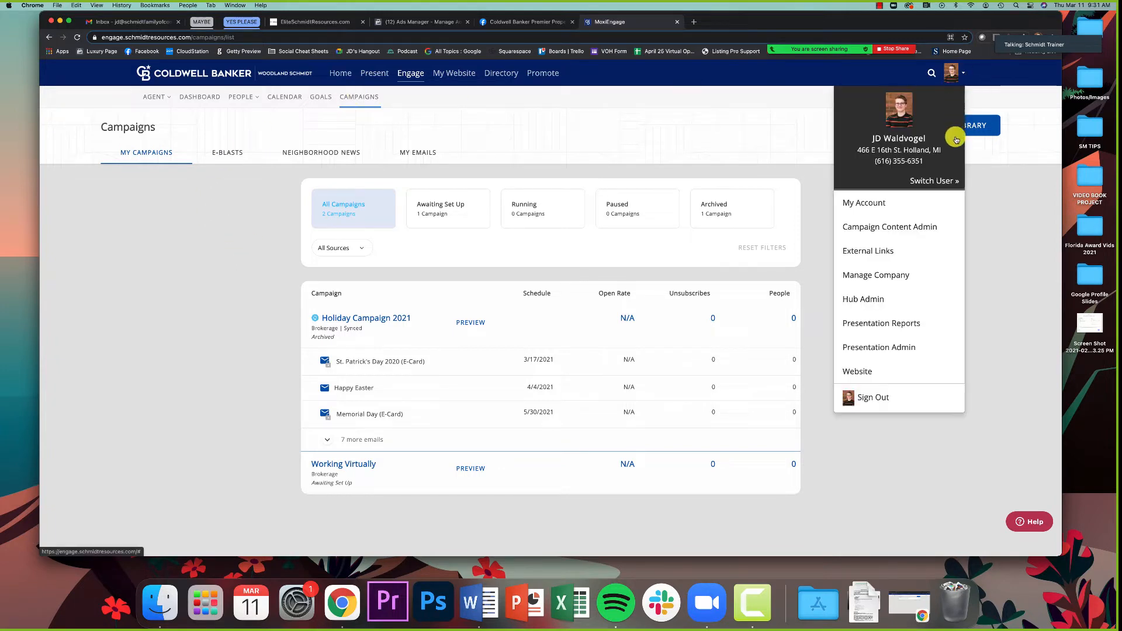
pyautogui.click(895, 204)
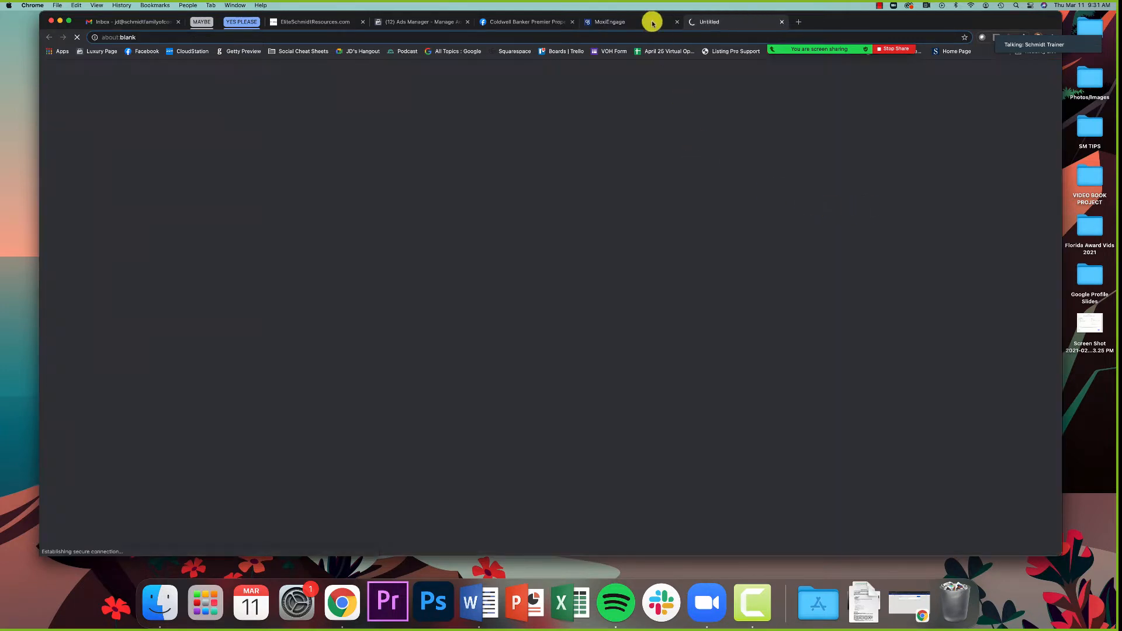
pyautogui.click(677, 22)
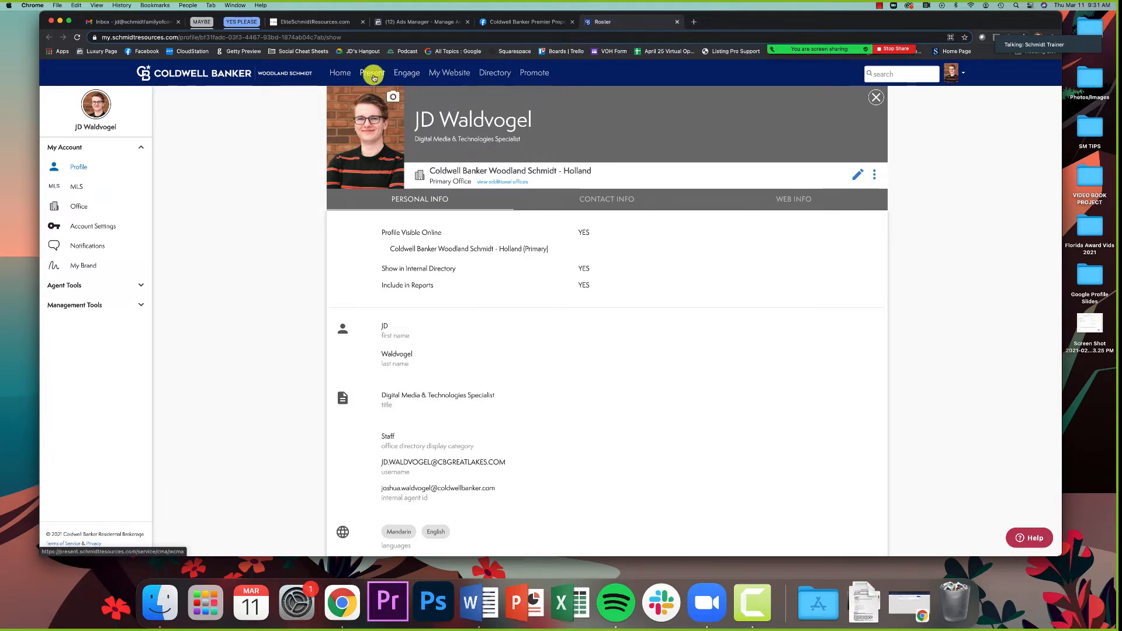
# Step: Go to Engage and switch from the manager dashboard to Agent Mode
pyautogui.click(408, 74)
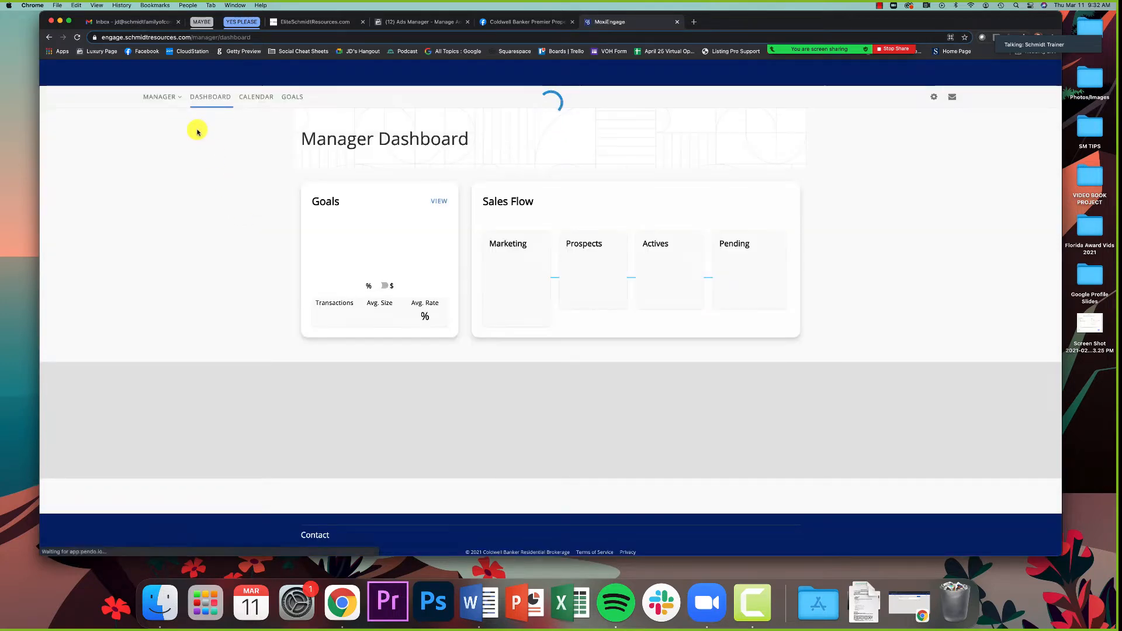
pyautogui.click(164, 99)
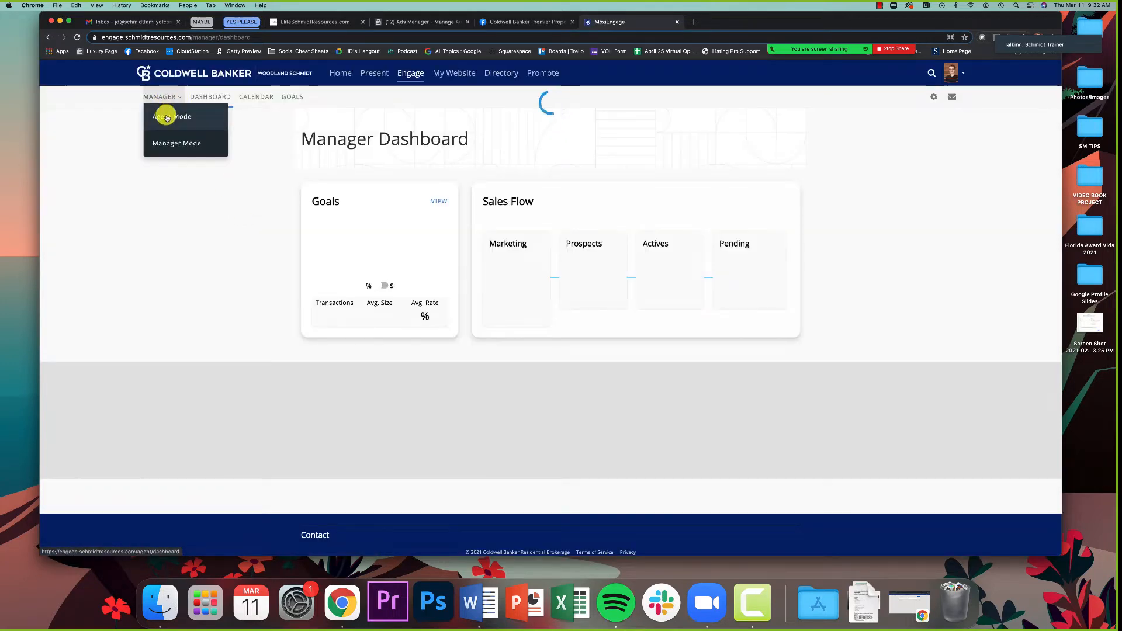
pyautogui.click(167, 117)
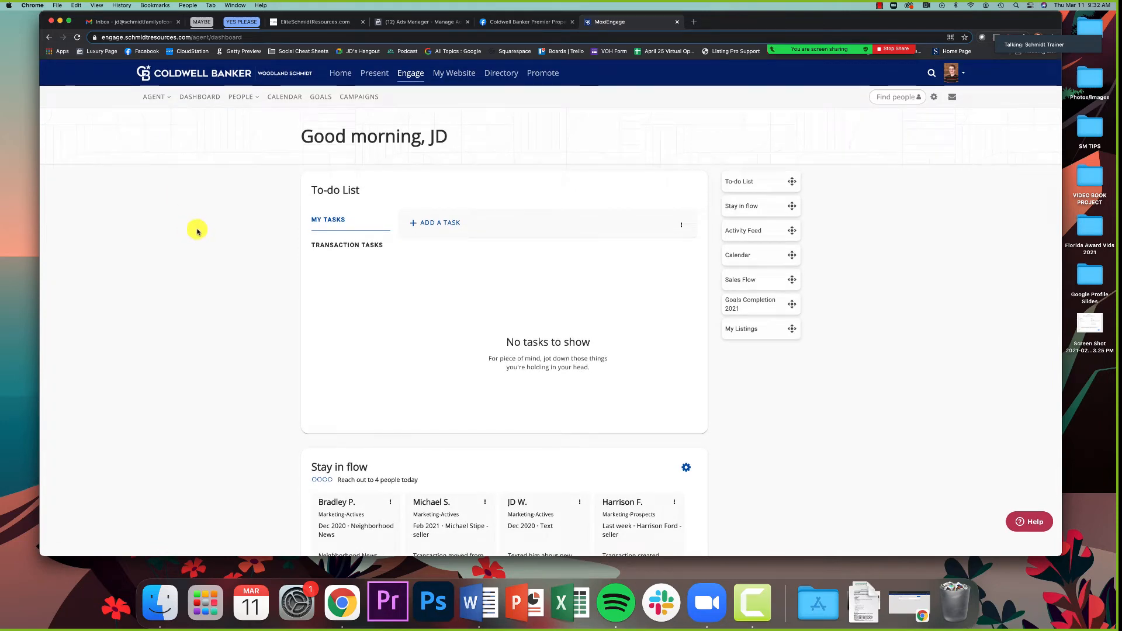
# Step: Open My People and examine each contact's buyer or seller category and group labels
pyautogui.click(241, 98)
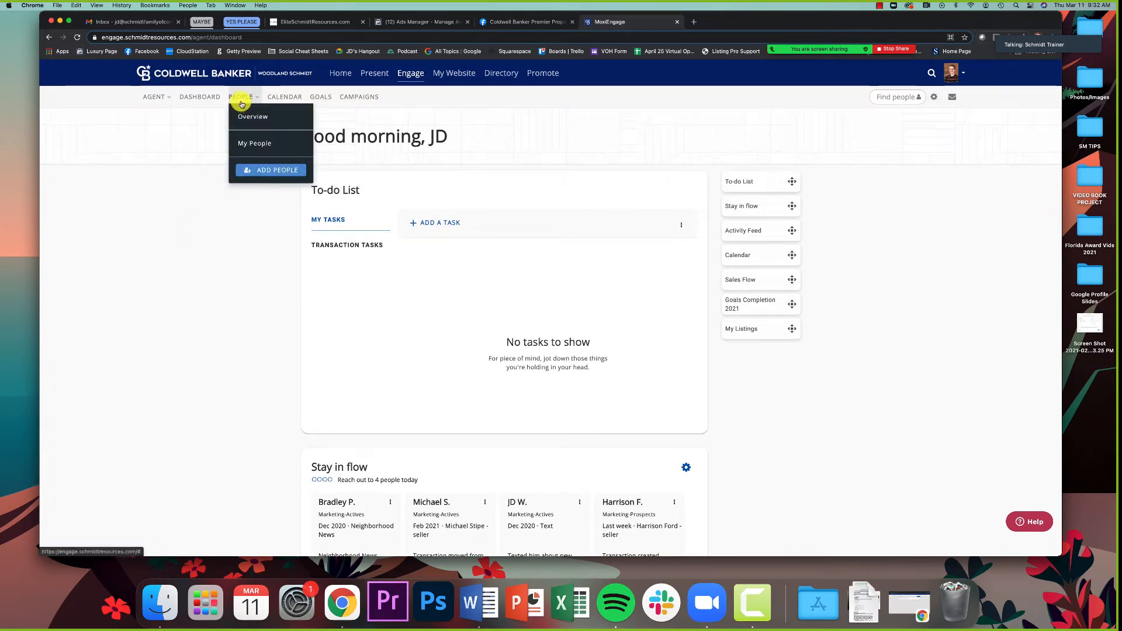
pyautogui.click(267, 147)
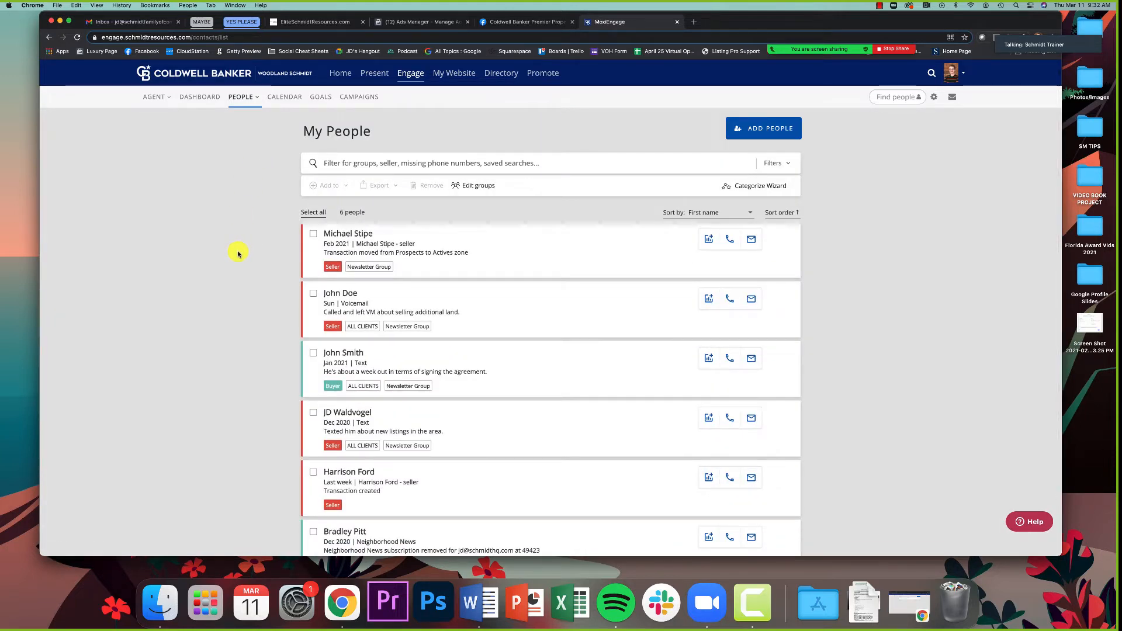
pyautogui.scroll(-2, 990, 295)
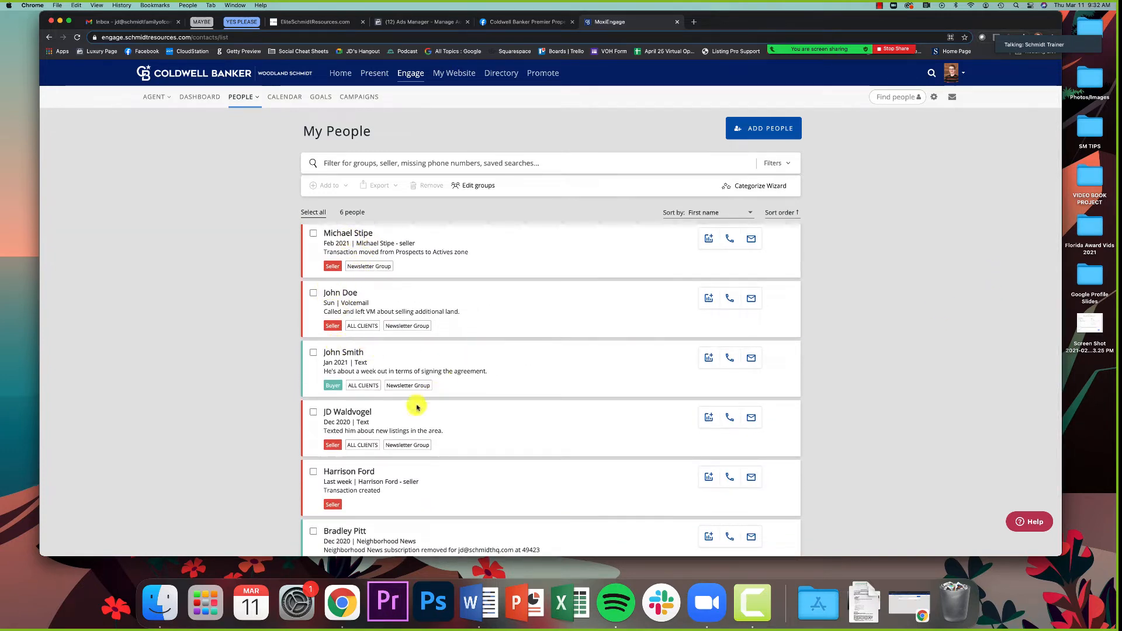
pyautogui.scroll(-1, 395, 415)
pyautogui.scroll(-1, 395, 415)
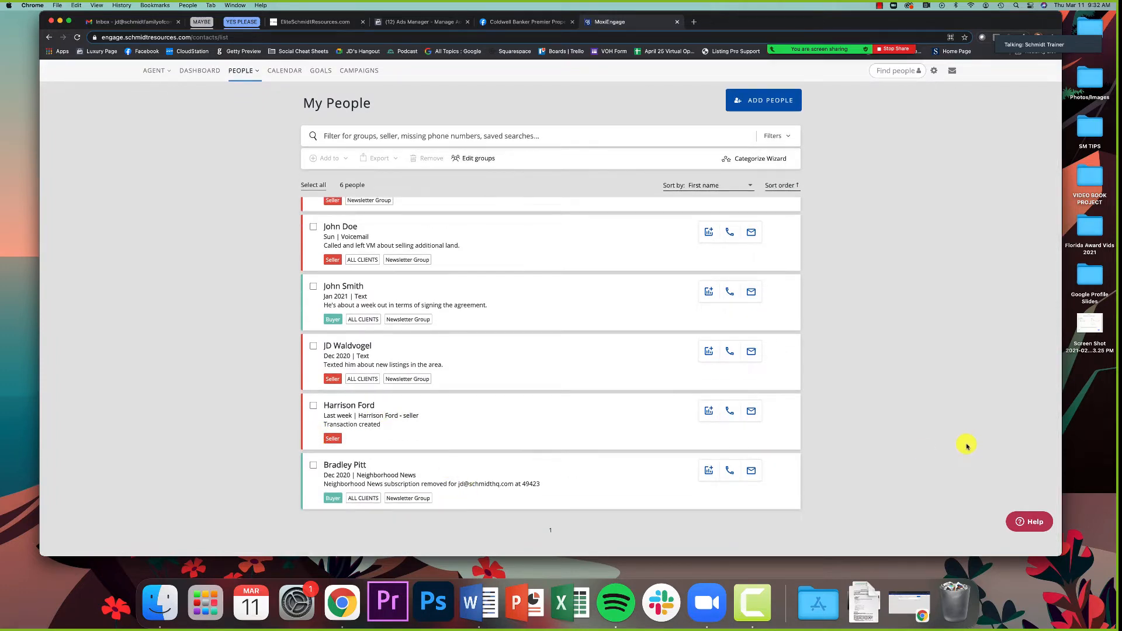
pyautogui.scroll(2, 888, 447)
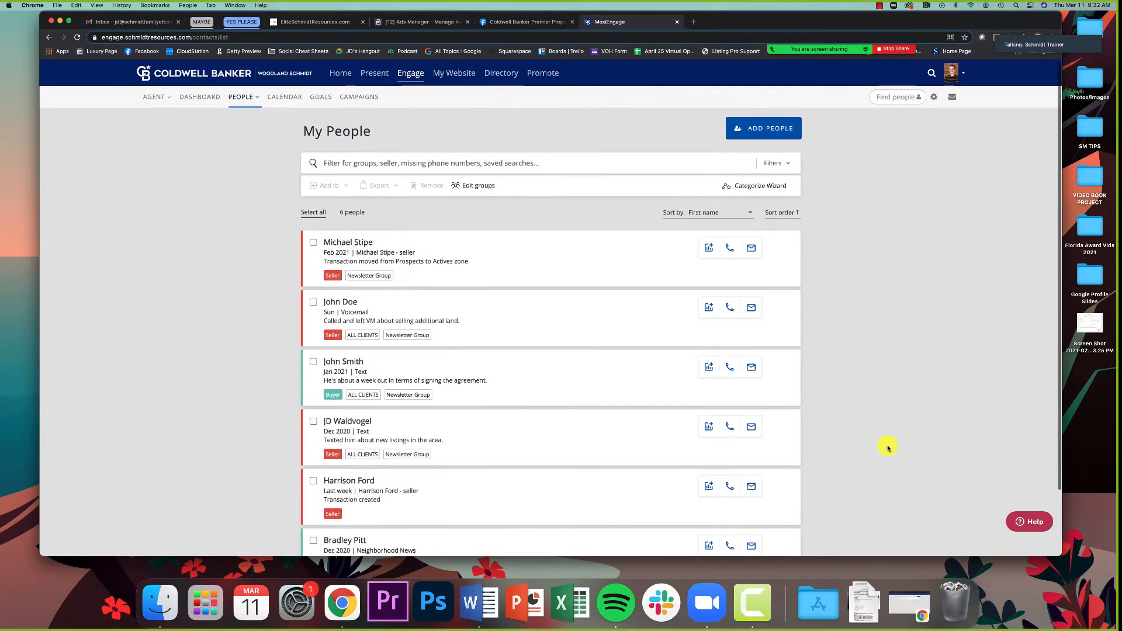
pyautogui.scroll(1, 888, 448)
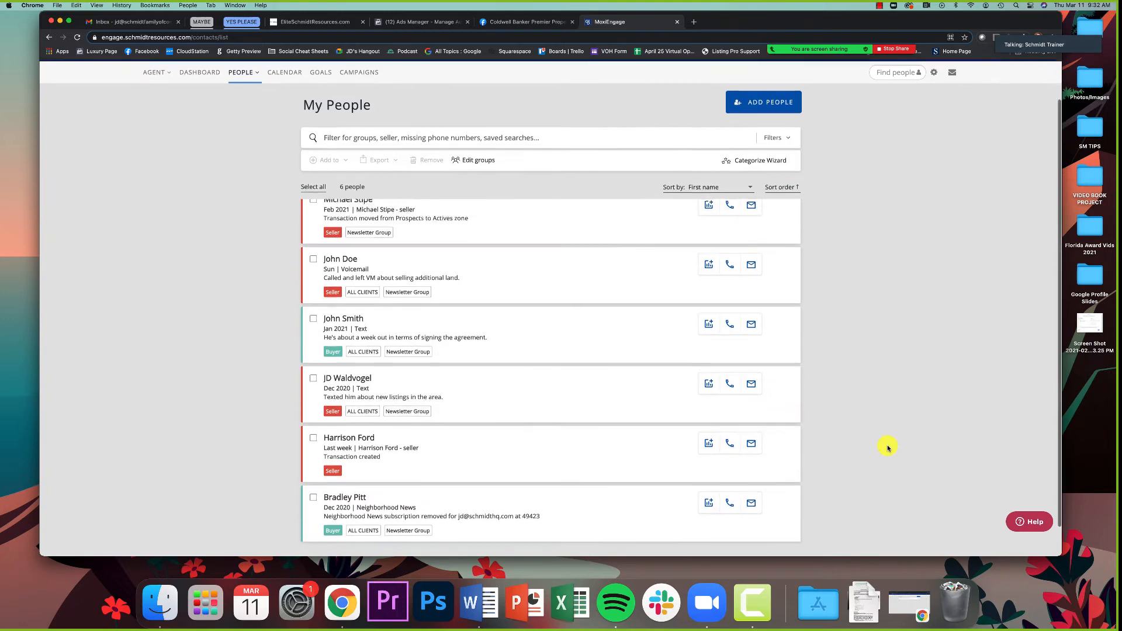
pyautogui.scroll(1, 888, 448)
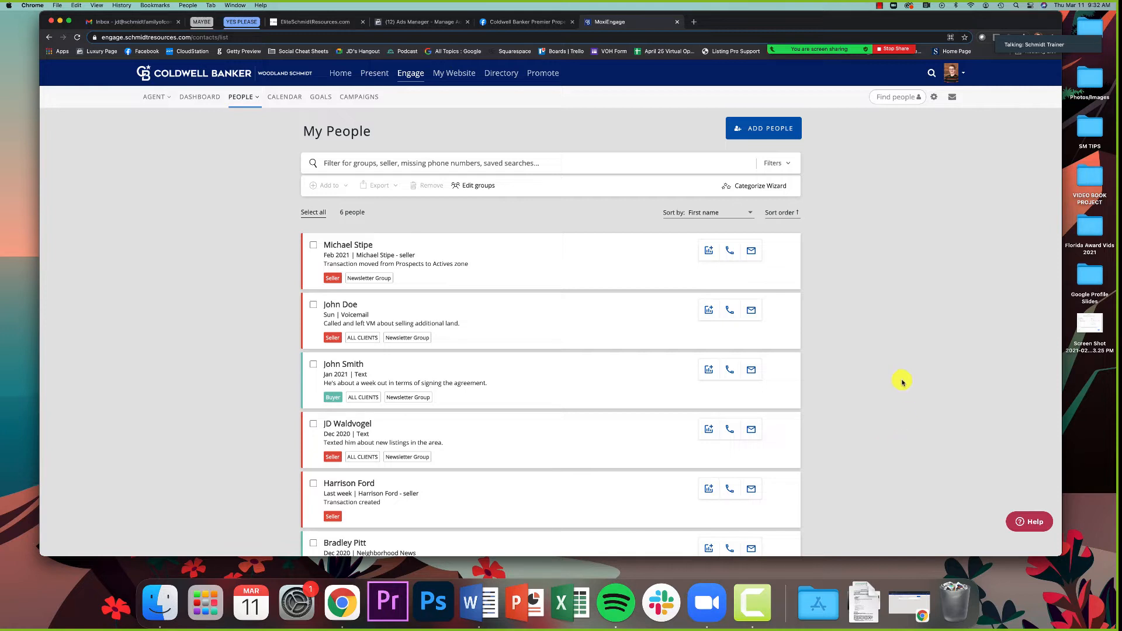
pyautogui.scroll(-3, 900, 381)
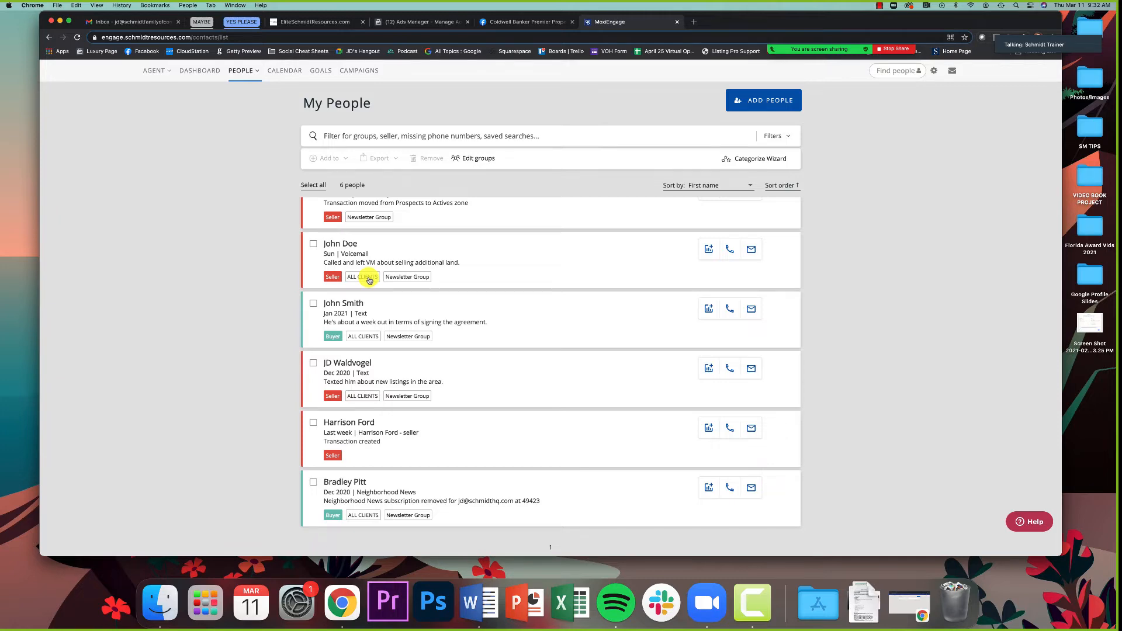
pyautogui.scroll(3, 369, 281)
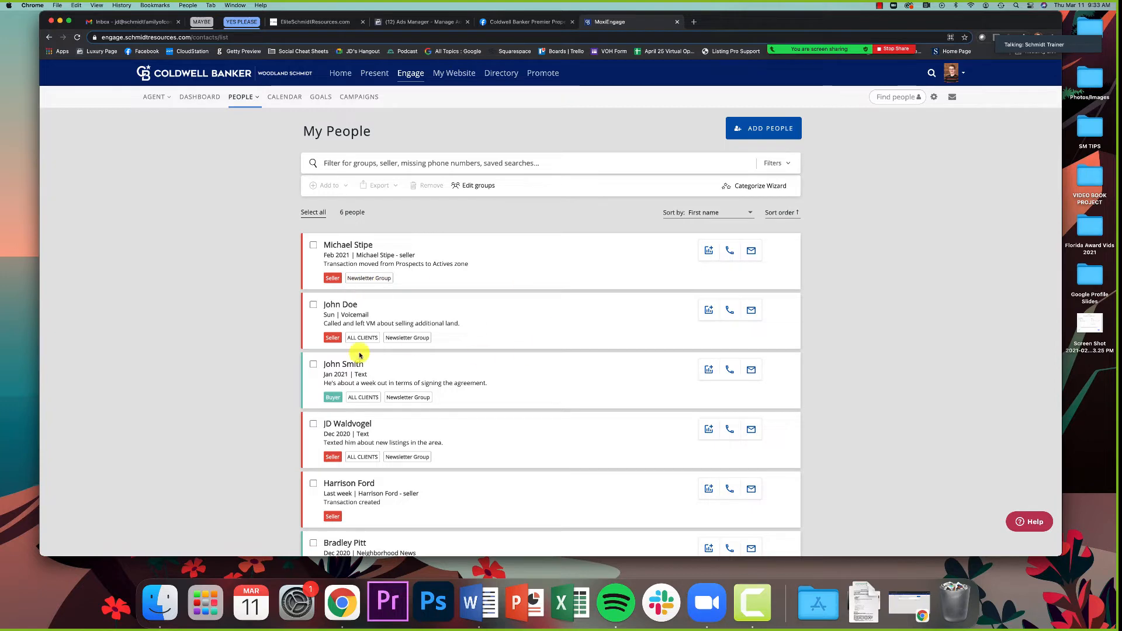
pyautogui.scroll(-3, 330, 339)
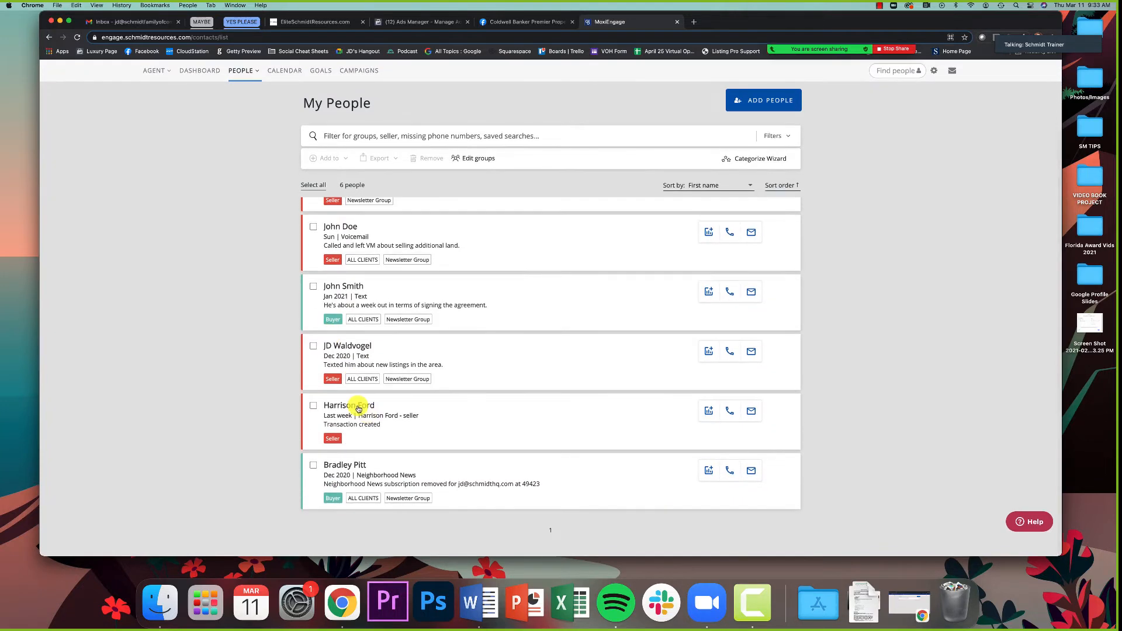
# Step: Add the seller contact that has no group yet to the Newsletter Group and save the change
pyautogui.click(358, 406)
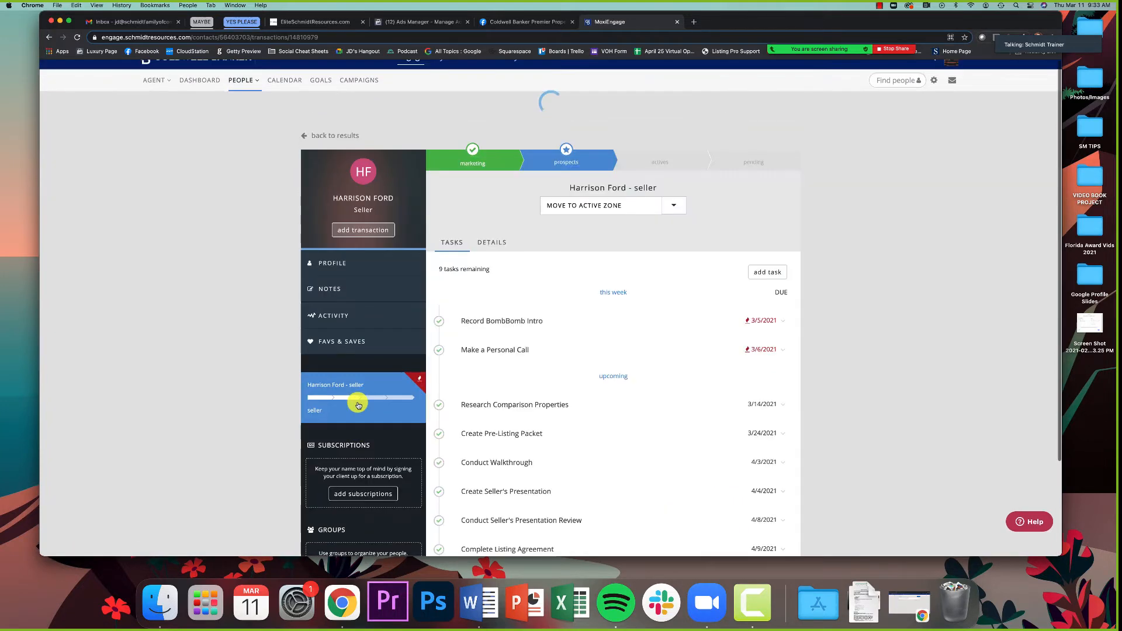
pyautogui.scroll(-3, 305, 309)
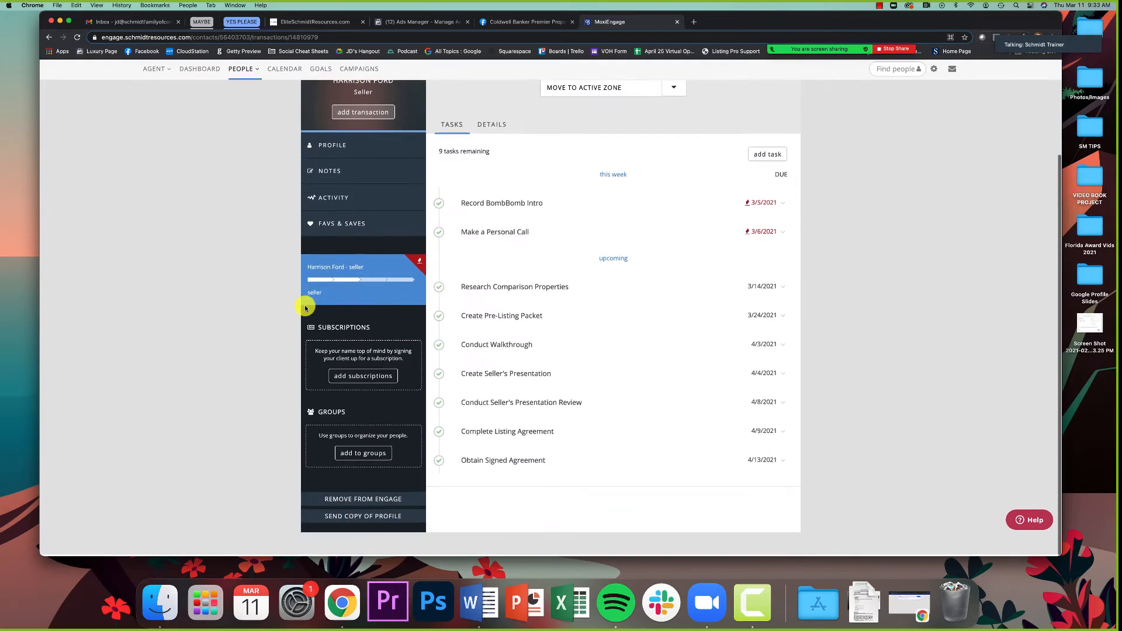
pyautogui.click(363, 455)
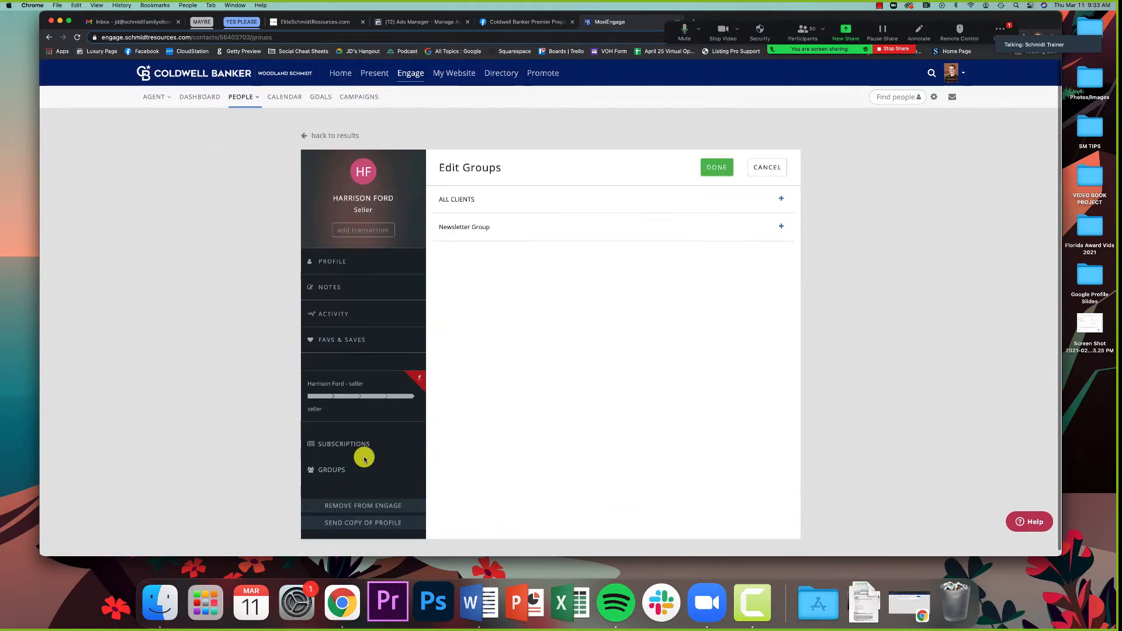
pyautogui.click(770, 226)
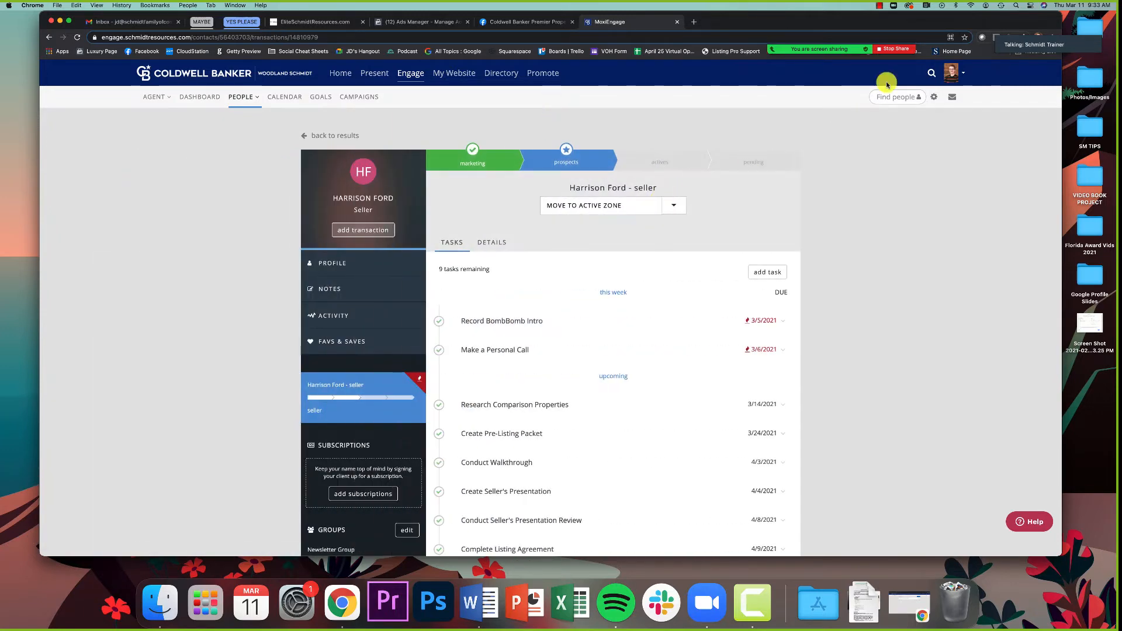
# Step: Switch to the Zoom meeting chat to read the new message, moving the chat window aside before closing it
pyautogui.moveTo(871, 51)
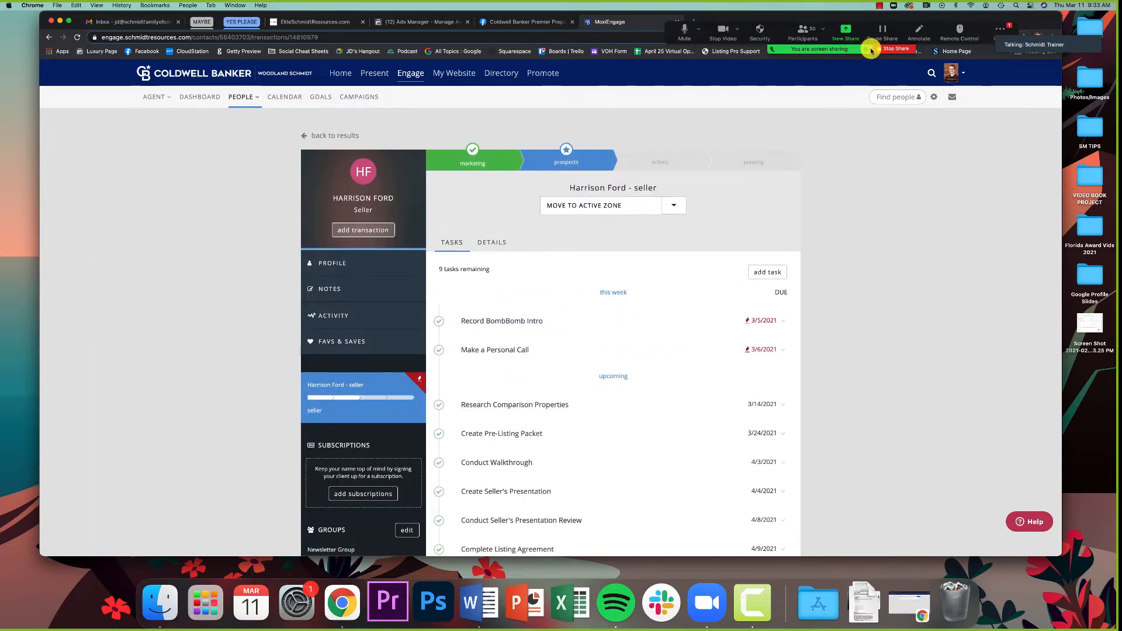
pyautogui.click(998, 31)
pyautogui.click(996, 57)
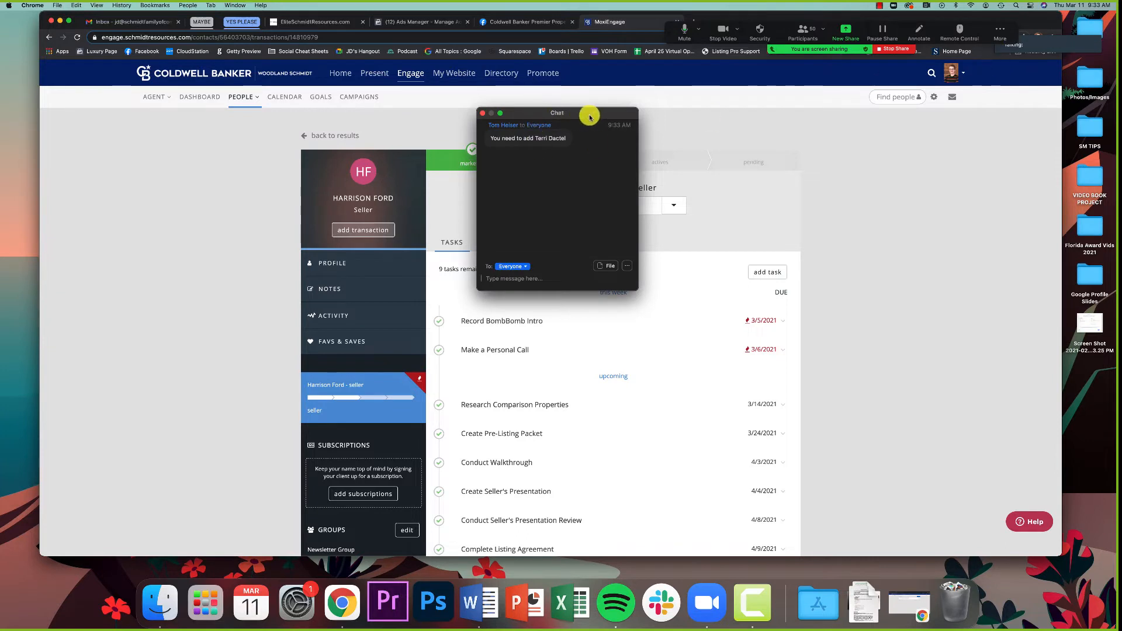
pyautogui.moveTo(589, 115); pyautogui.dragTo(1061, 446)
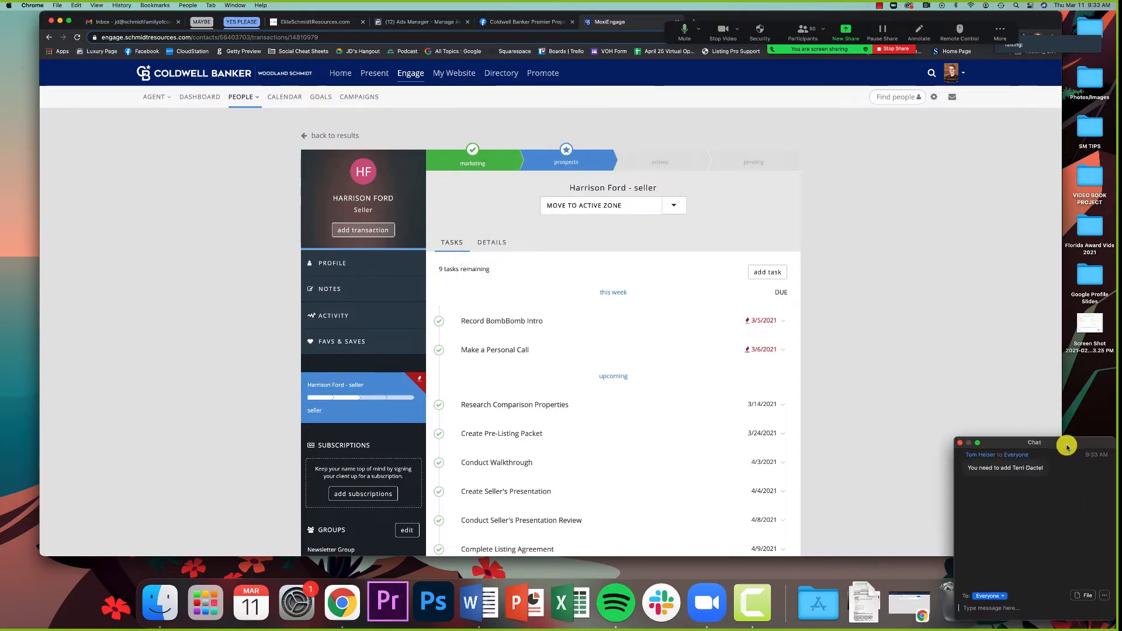
pyautogui.click(960, 444)
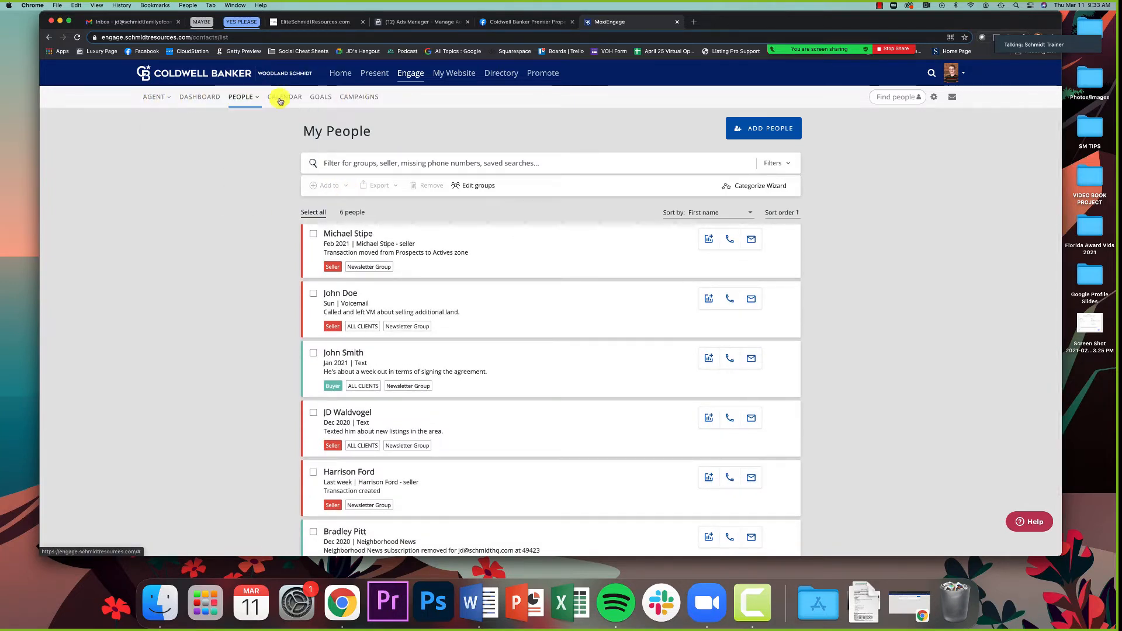
# Step: Open the content library from the Campaigns page and examine the names and descriptions of the available brokerage campaigns
pyautogui.click(358, 97)
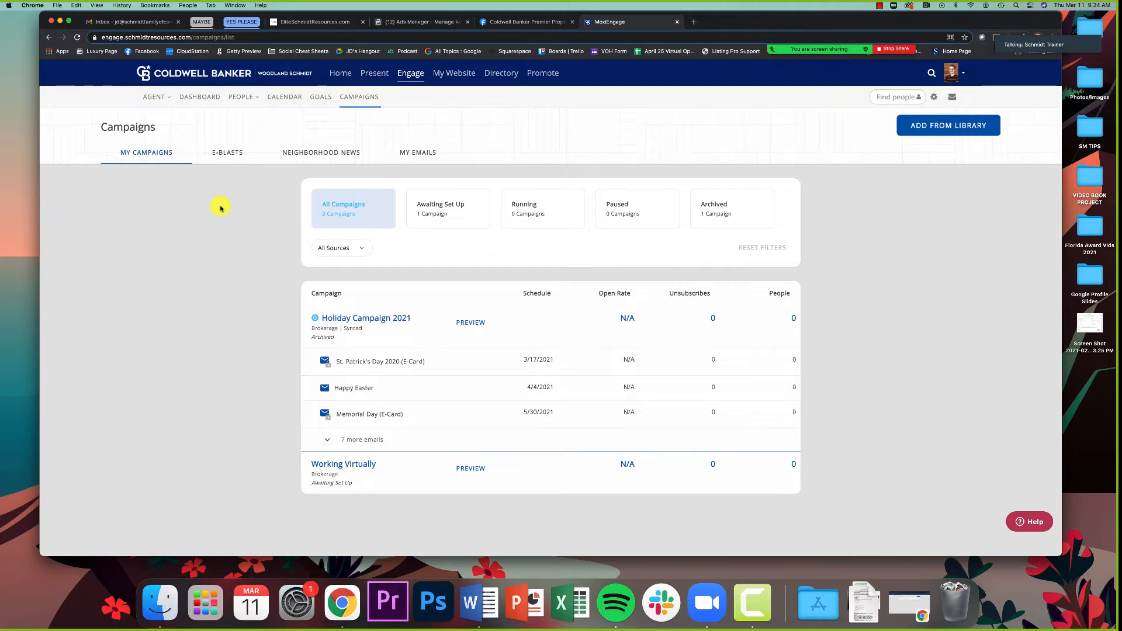
pyautogui.click(938, 128)
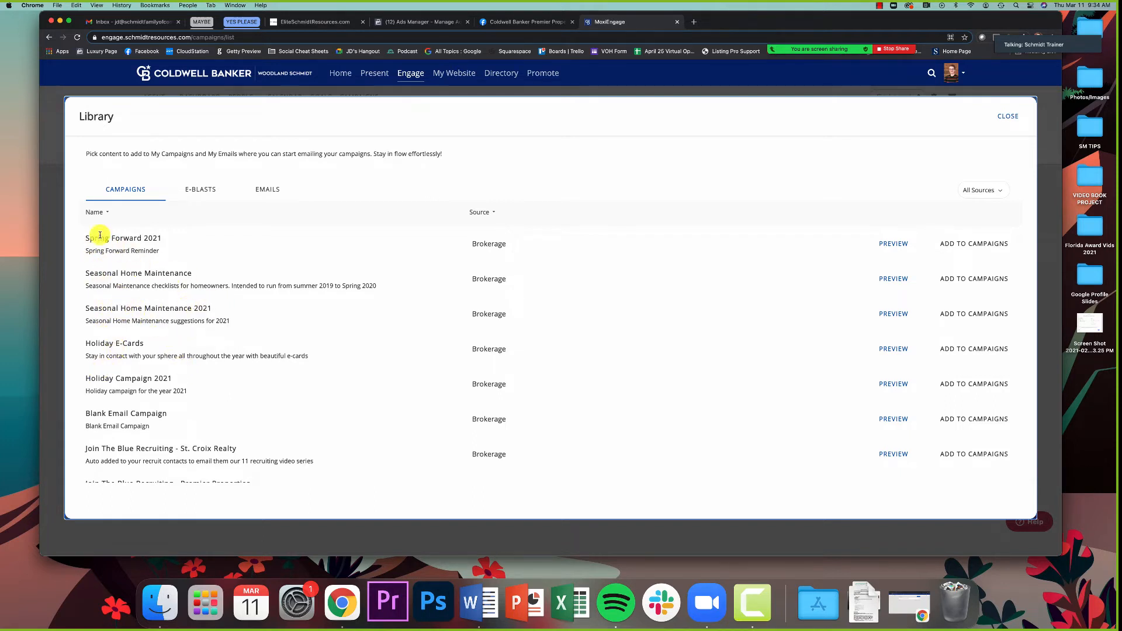
pyautogui.scroll(-5, 149, 239)
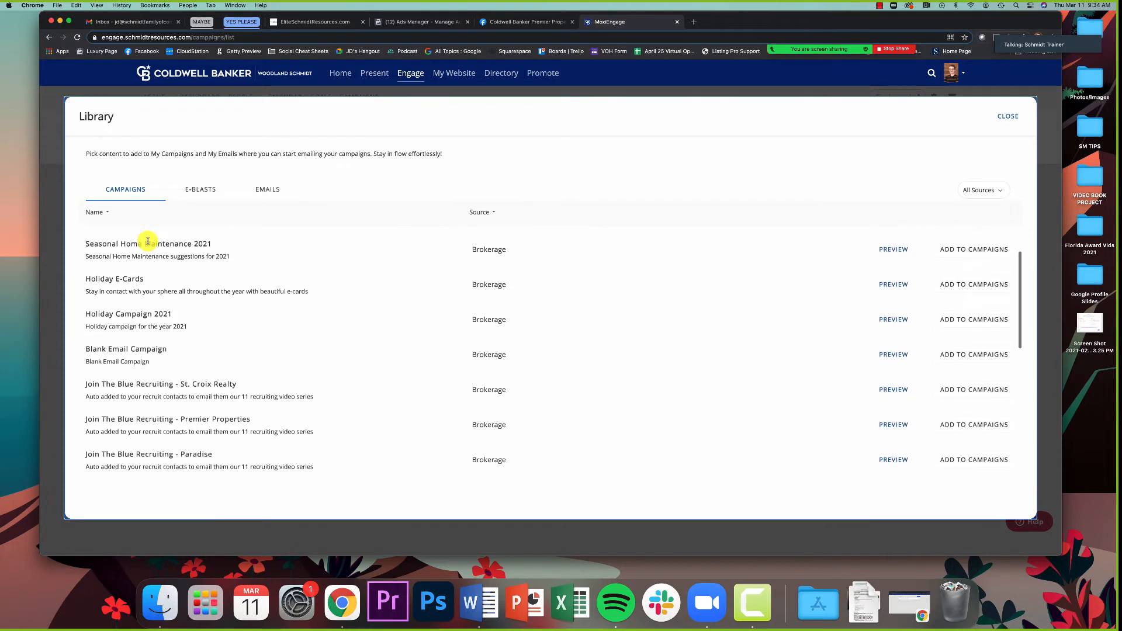
pyautogui.scroll(-1, 148, 241)
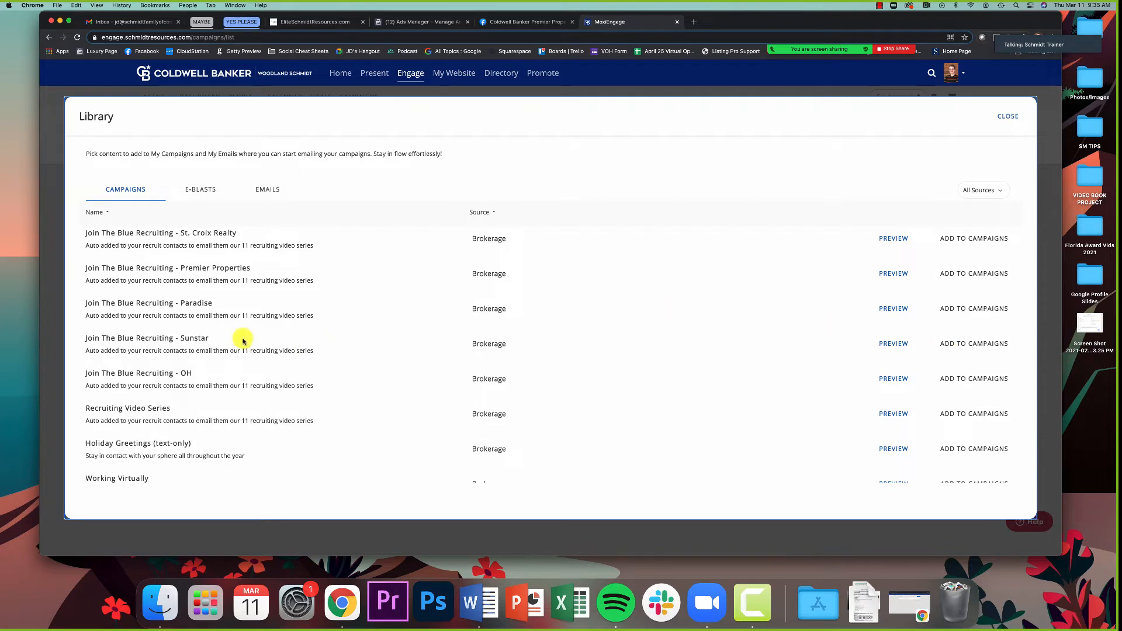
pyautogui.scroll(-2, 243, 339)
pyautogui.scroll(-3, 243, 338)
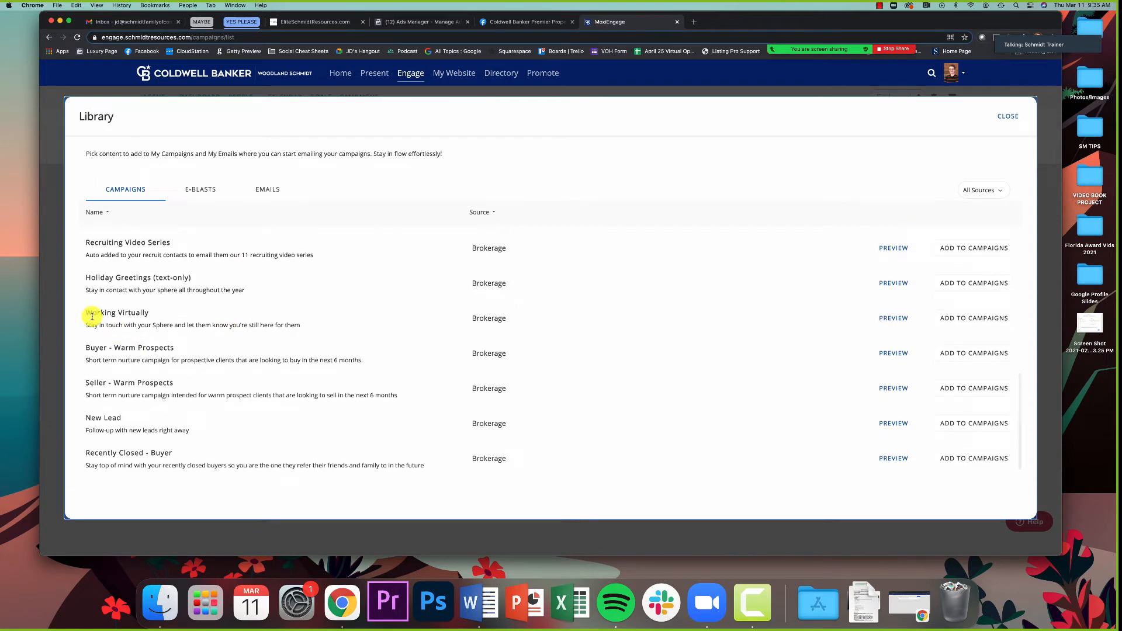
pyautogui.scroll(-1, 117, 398)
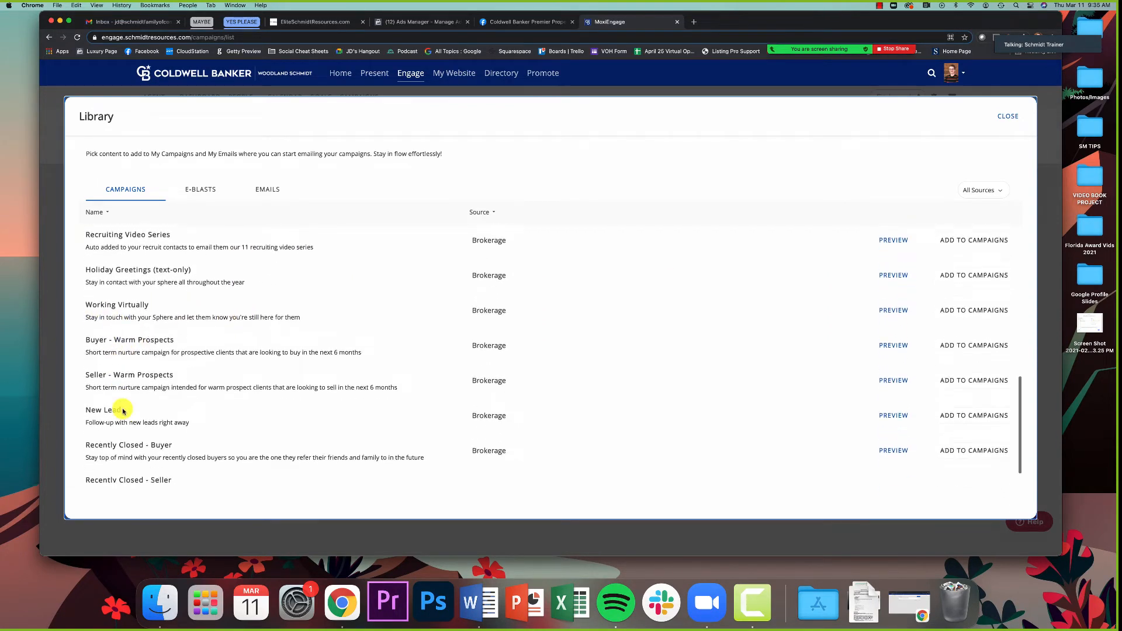
pyautogui.scroll(6, 143, 360)
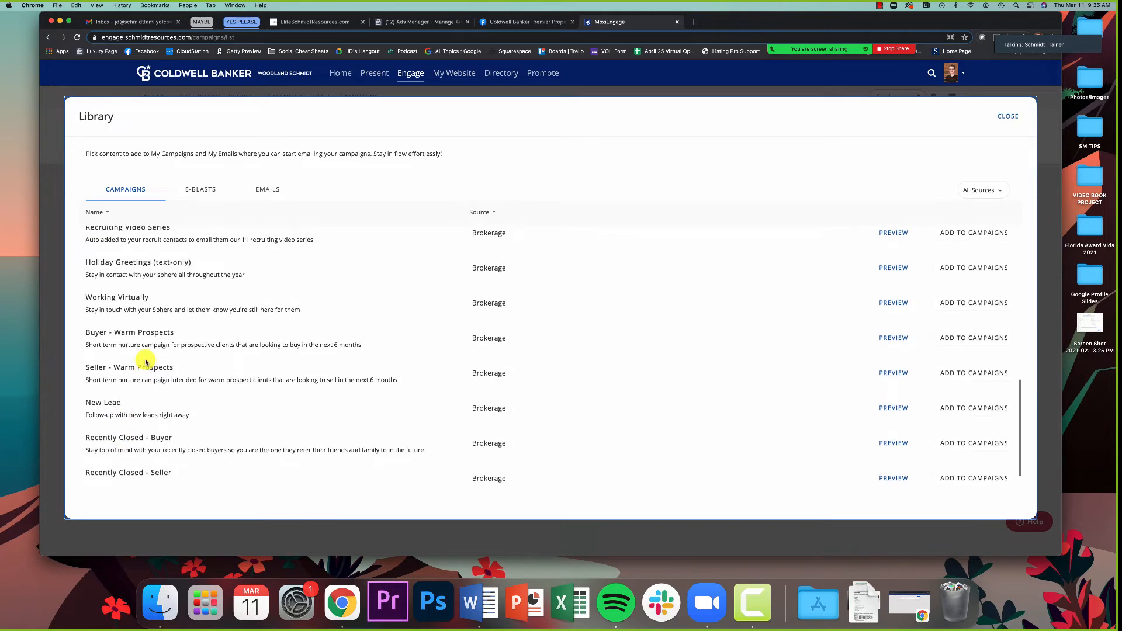
pyautogui.scroll(5, 145, 361)
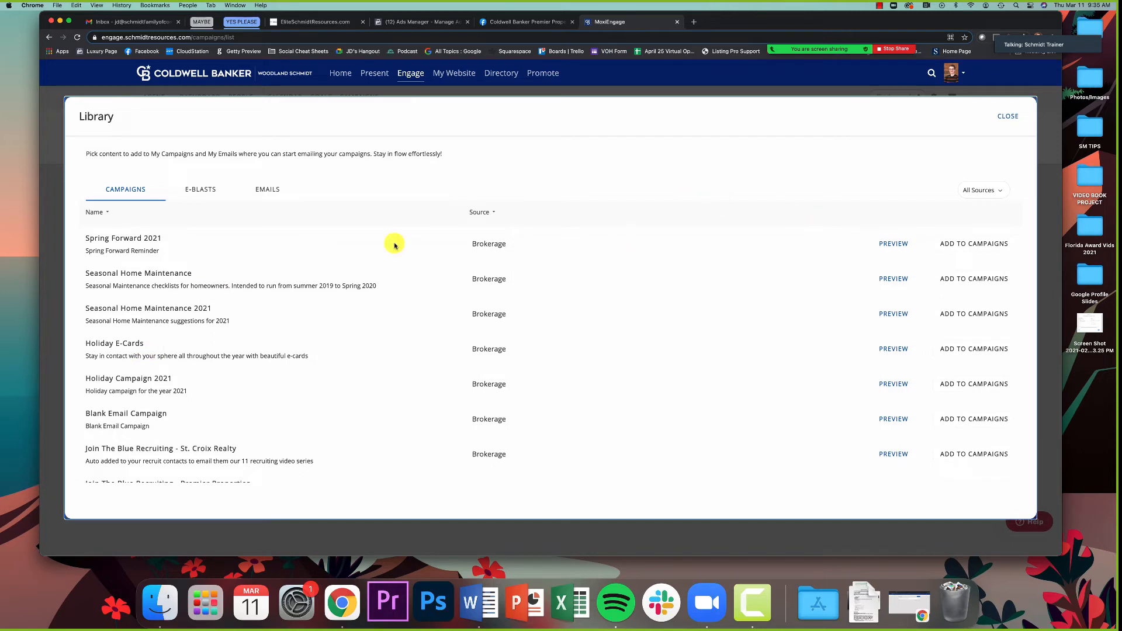
# Step: Highlight the Spring Forward 2021 and Seasonal Home Maintenance campaign names in the library one after the other
pyautogui.moveTo(122, 237); pyautogui.dragTo(167, 236)
pyautogui.click(165, 251)
pyautogui.moveTo(82, 238); pyautogui.dragTo(162, 238)
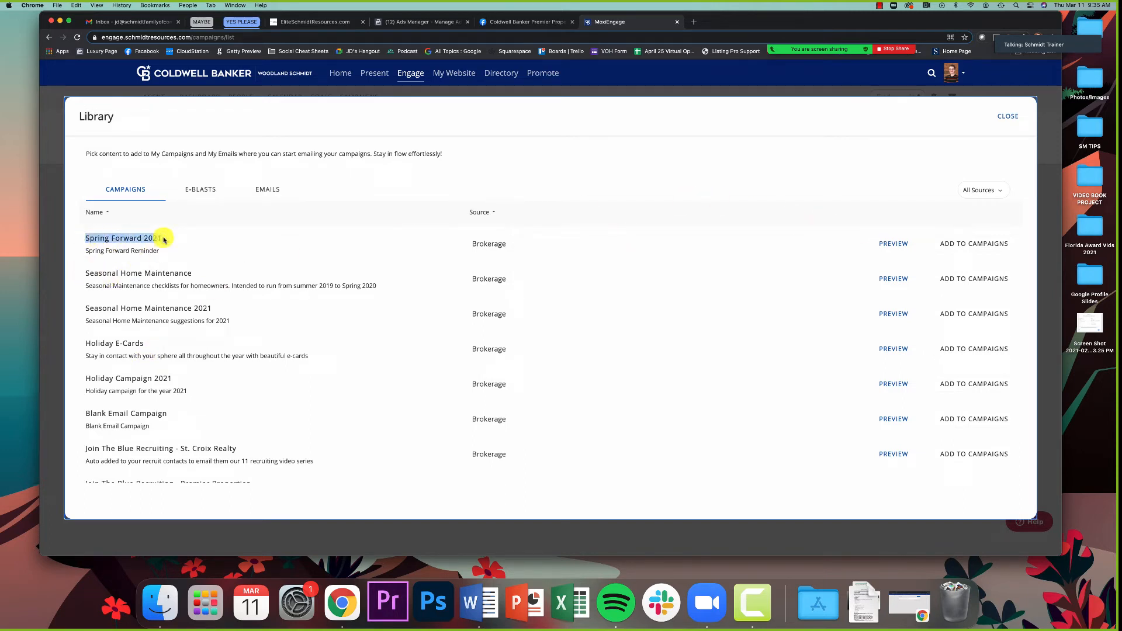
pyautogui.moveTo(83, 272); pyautogui.dragTo(225, 271)
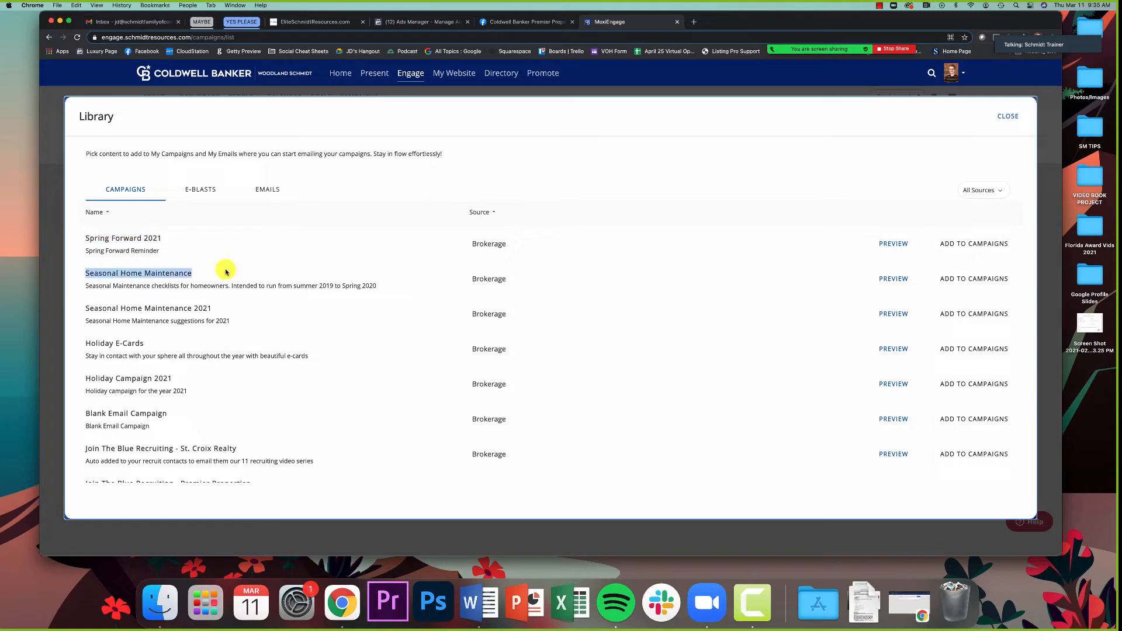
# Step: Preview the Seasonal Home Maintenance 2021 campaign from the library and read through its spring email
pyautogui.scroll(-1, 222, 286)
pyautogui.moveTo(193, 305); pyautogui.dragTo(221, 306)
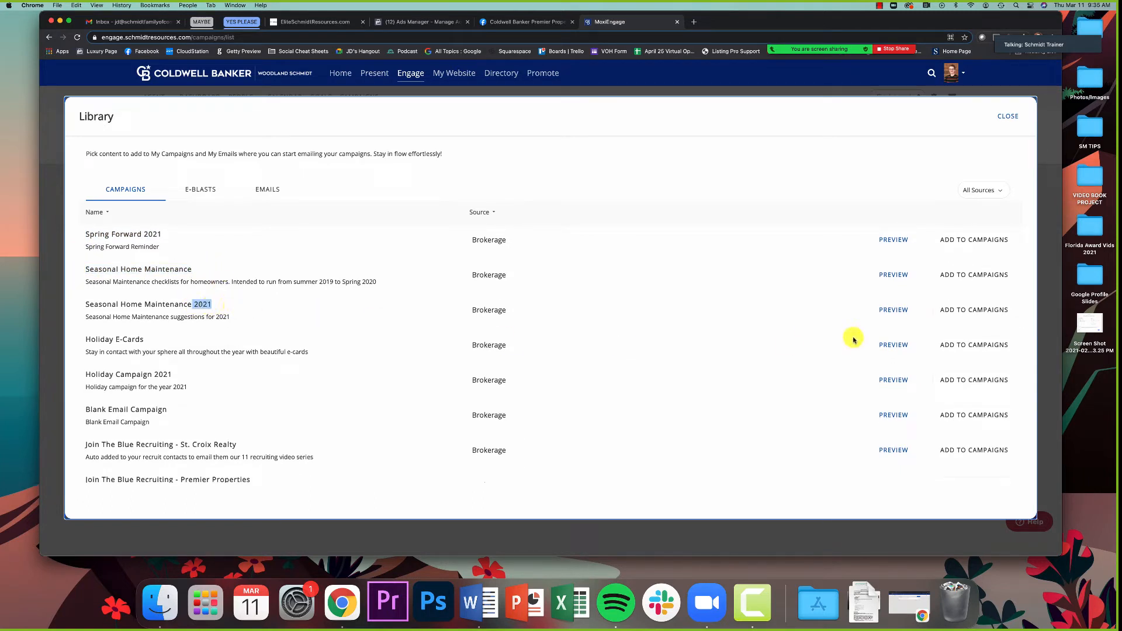
pyautogui.click(901, 311)
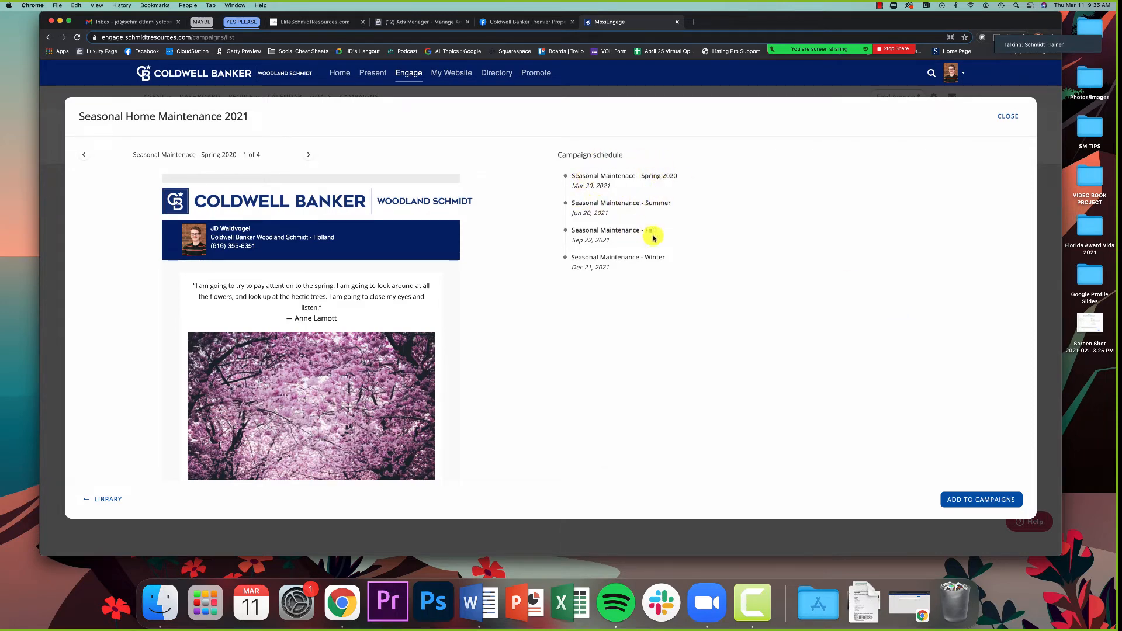
pyautogui.scroll(-5, 259, 292)
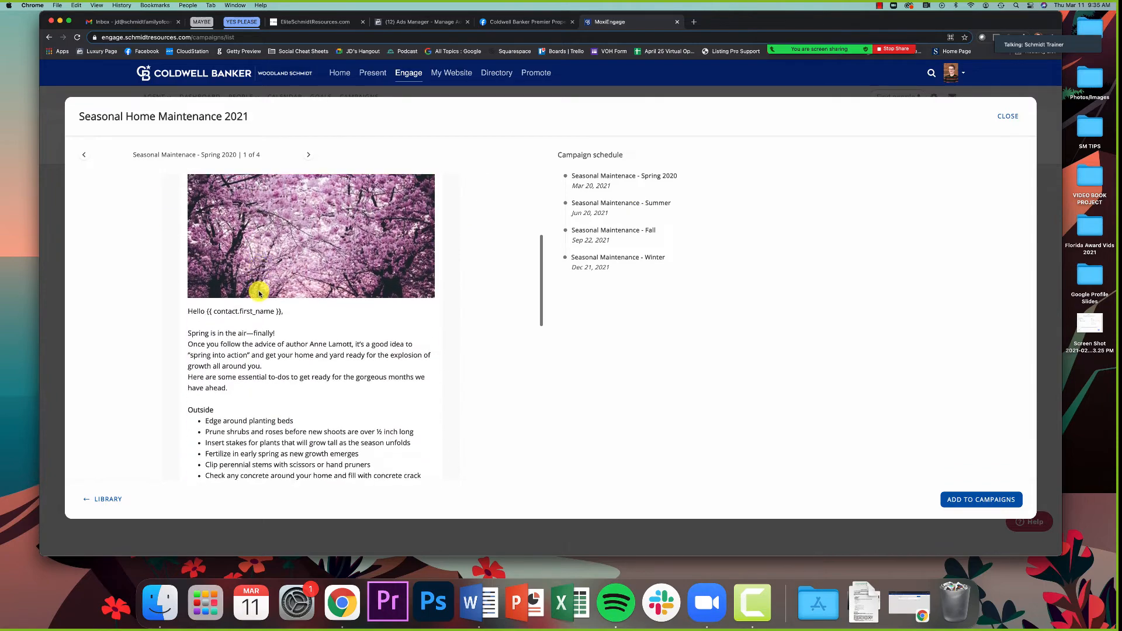
pyautogui.scroll(-8, 259, 292)
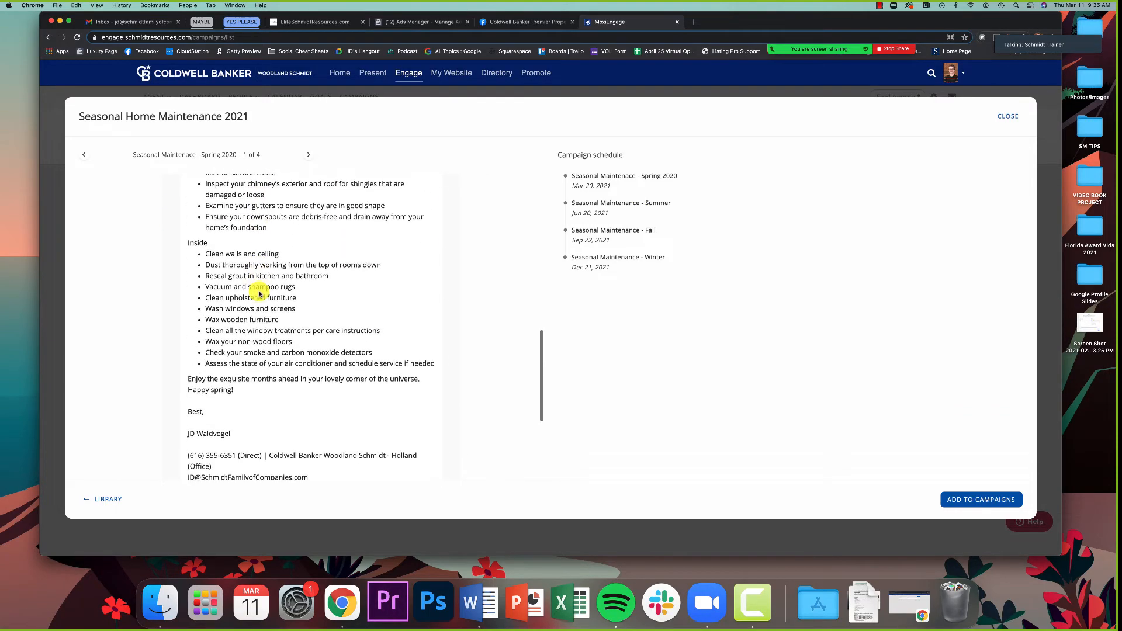
pyautogui.scroll(13, 260, 291)
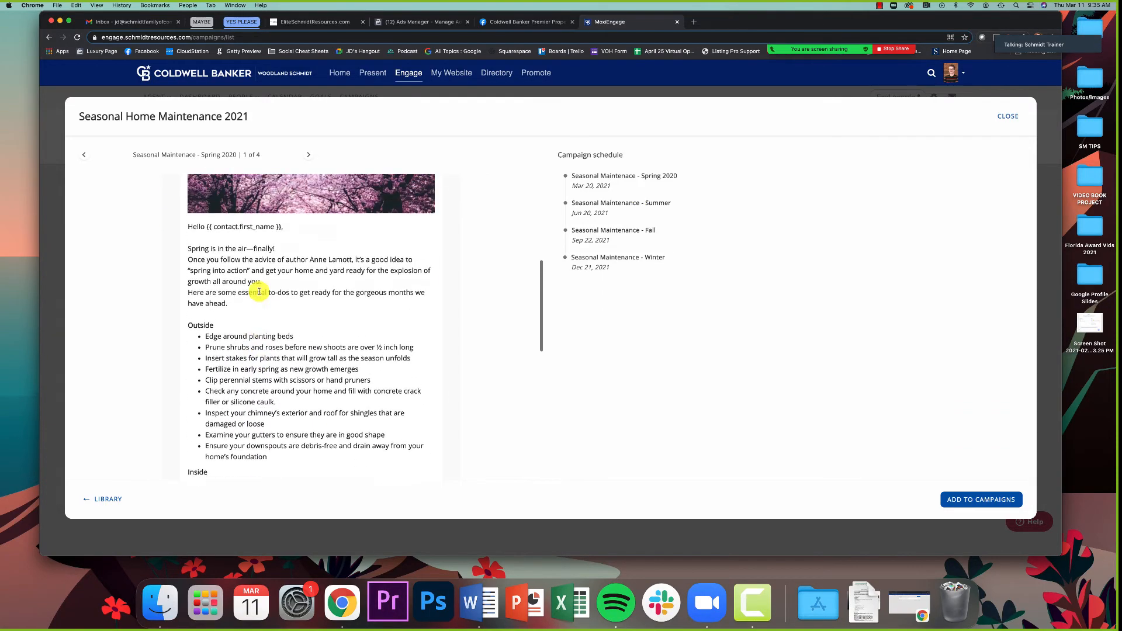
# Step: Highlight the contact first-name placeholder in the spring email's greeting, then look over the header, quote and picture above it
pyautogui.moveTo(206, 289); pyautogui.dragTo(286, 291)
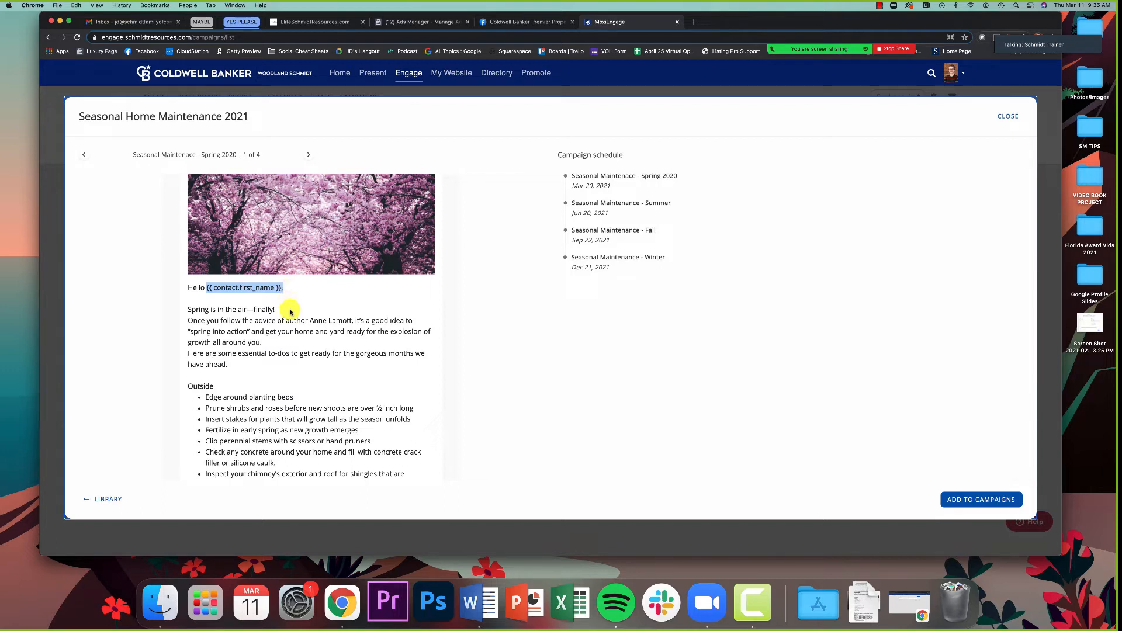
pyautogui.click(309, 289)
pyautogui.scroll(3, 227, 325)
pyautogui.scroll(5, 226, 324)
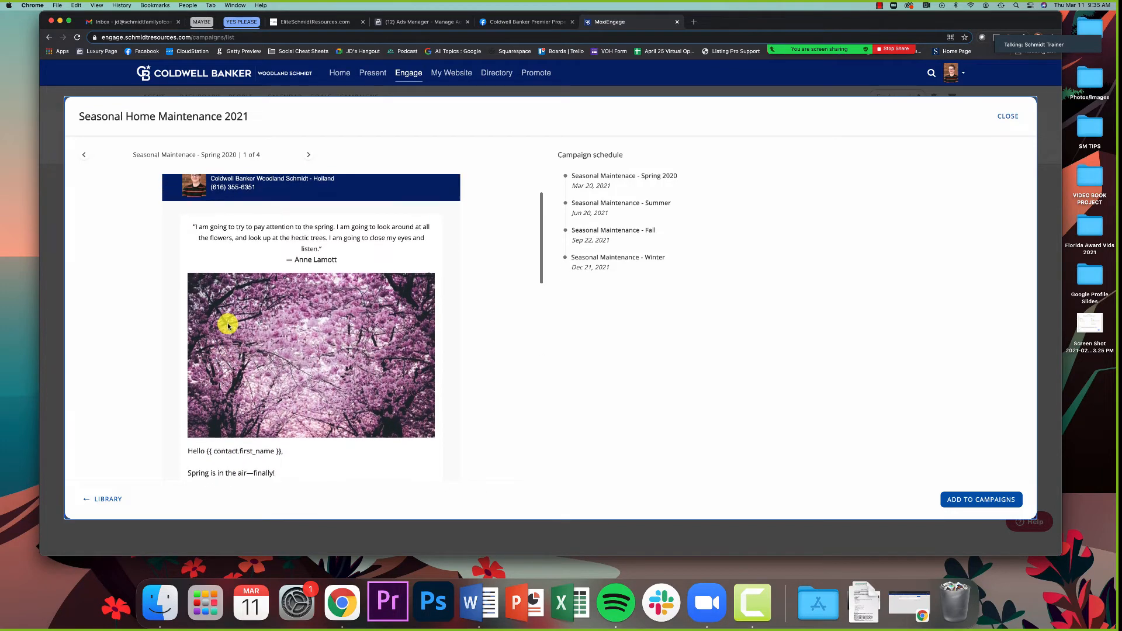
pyautogui.scroll(-1, 228, 326)
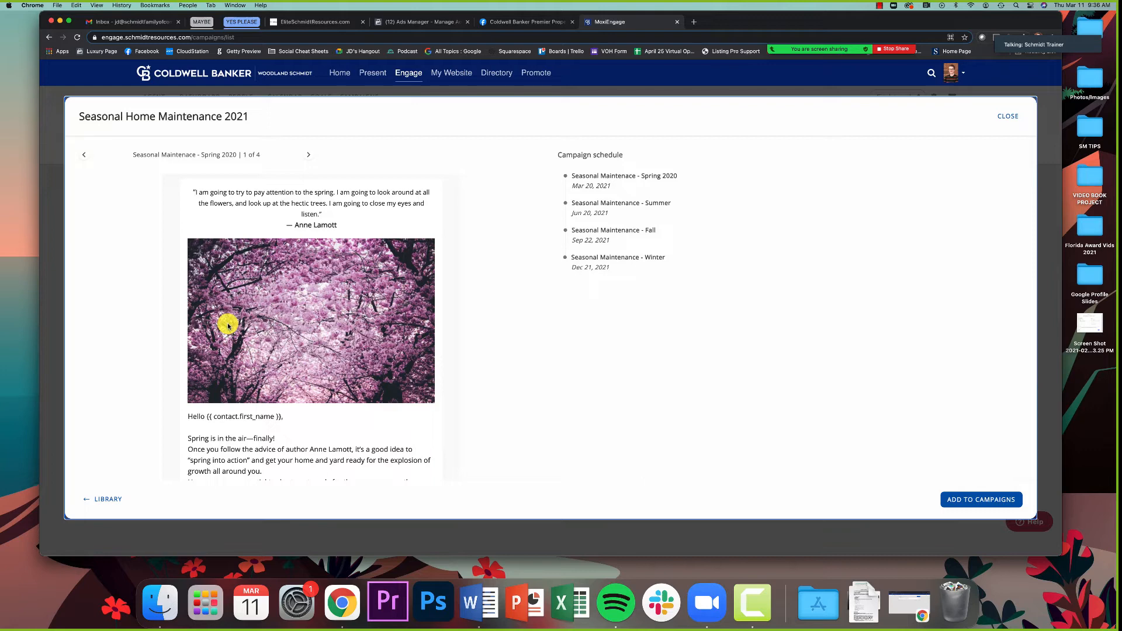
# Step: Stop the screen share in the Zoom meeting and share Desktop 1 again
pyautogui.click(885, 49)
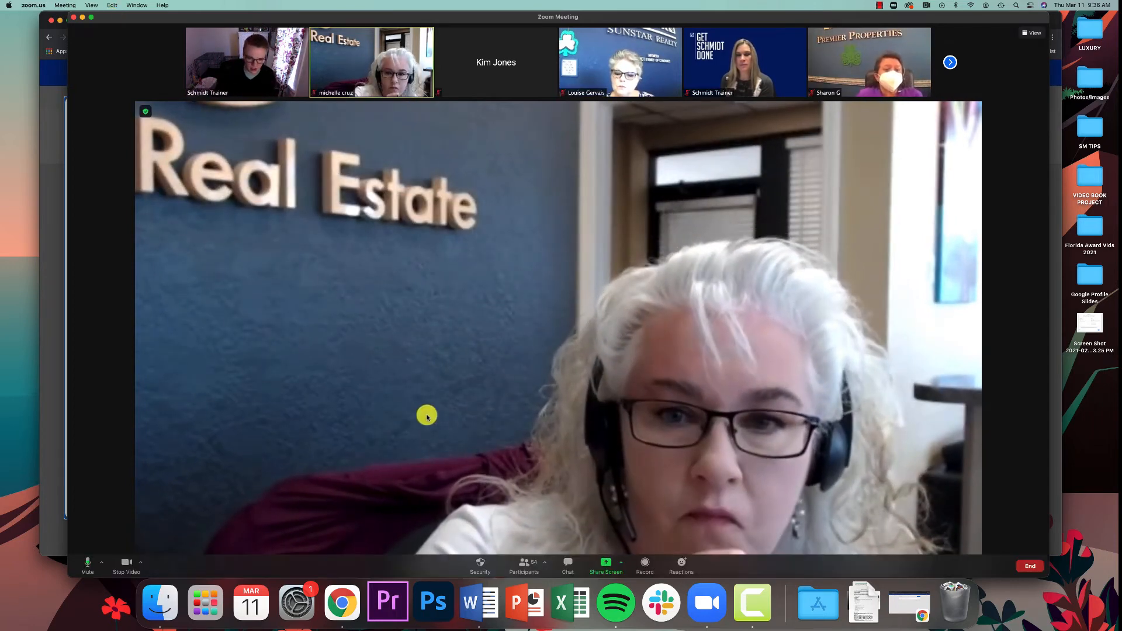
pyautogui.click(608, 561)
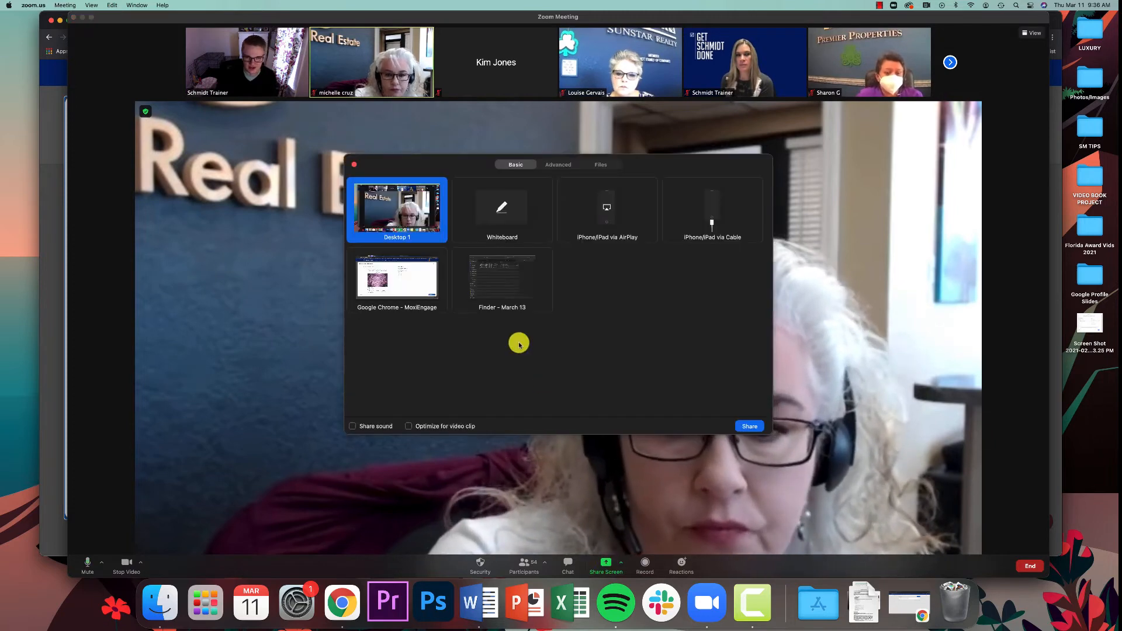
pyautogui.click(751, 426)
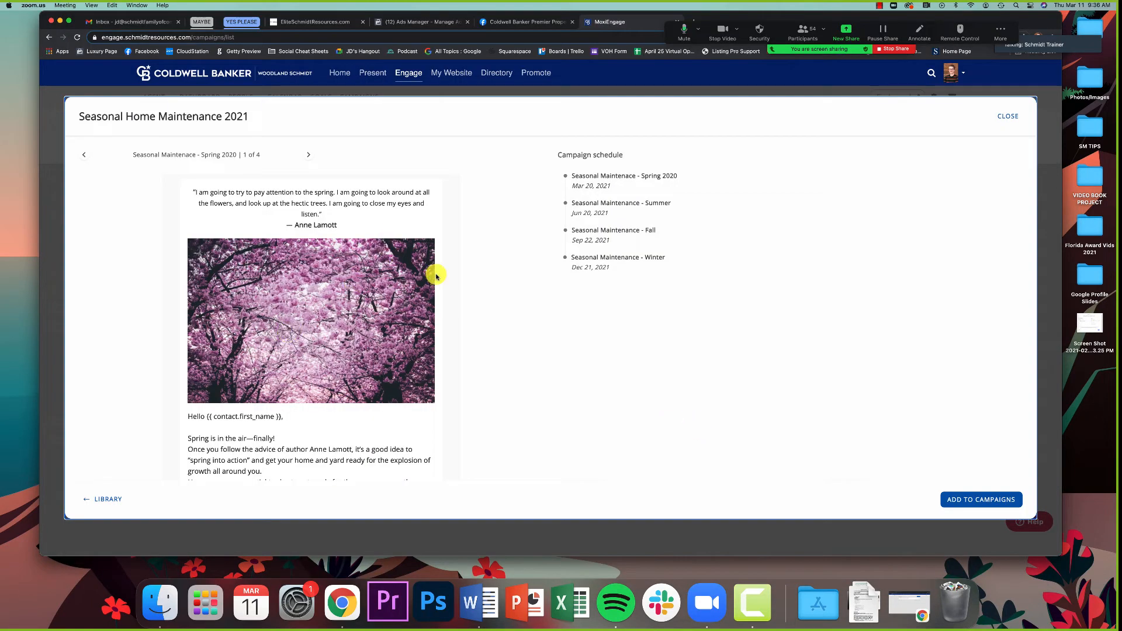
# Step: Page through the previewed campaign to its summer and fall emails and read the fall email to the end
pyautogui.click(309, 154)
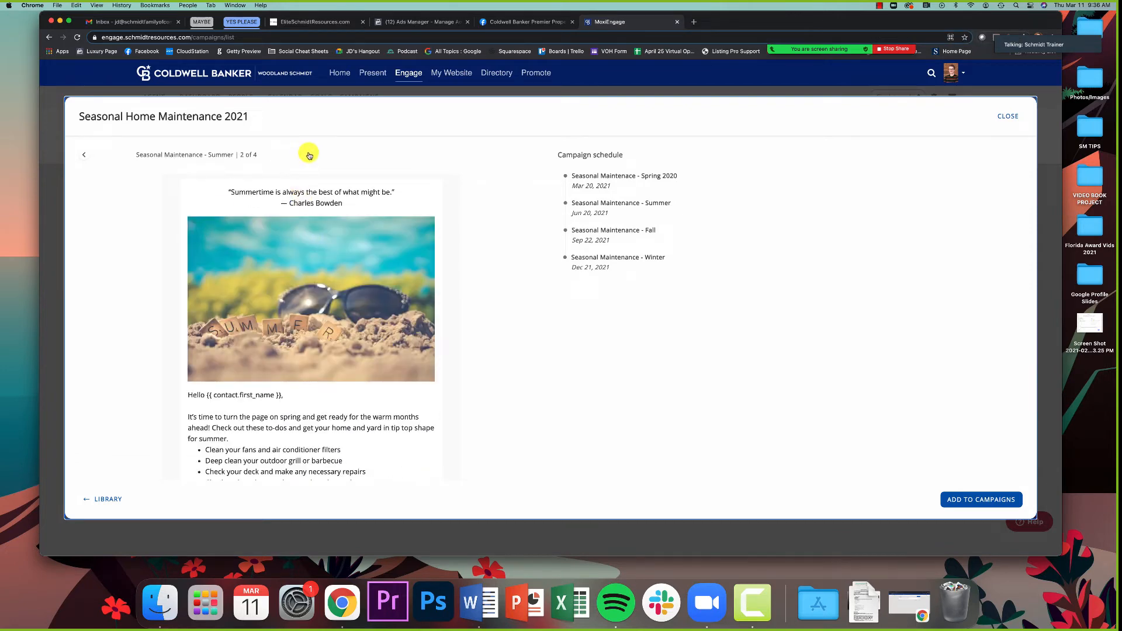
pyautogui.click(309, 154)
pyautogui.scroll(-4, 261, 256)
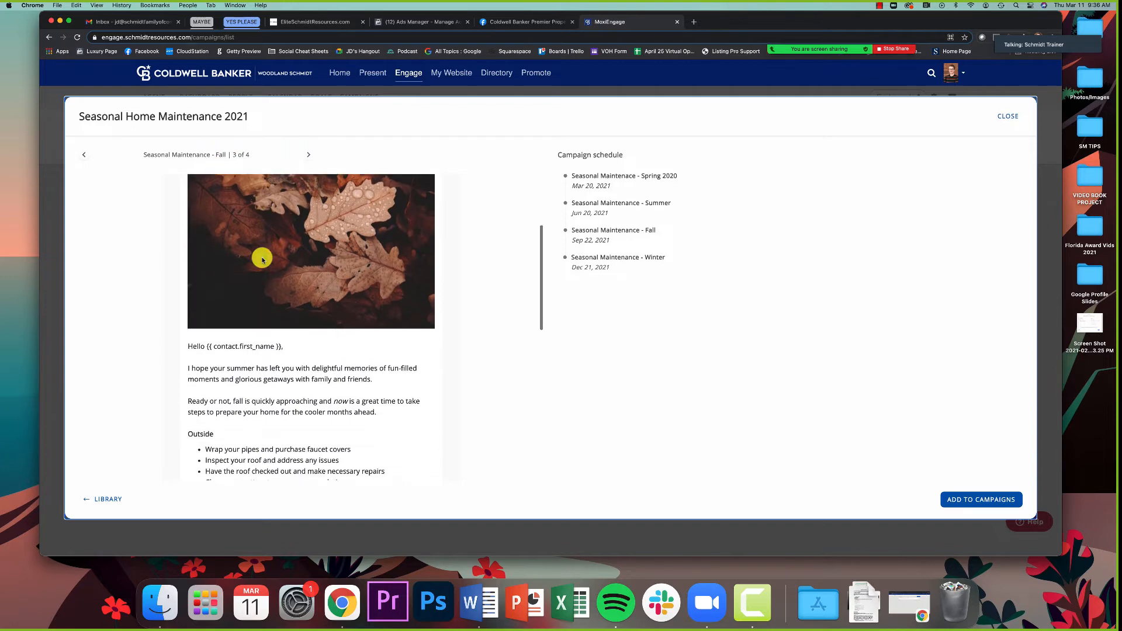
pyautogui.scroll(-5, 261, 259)
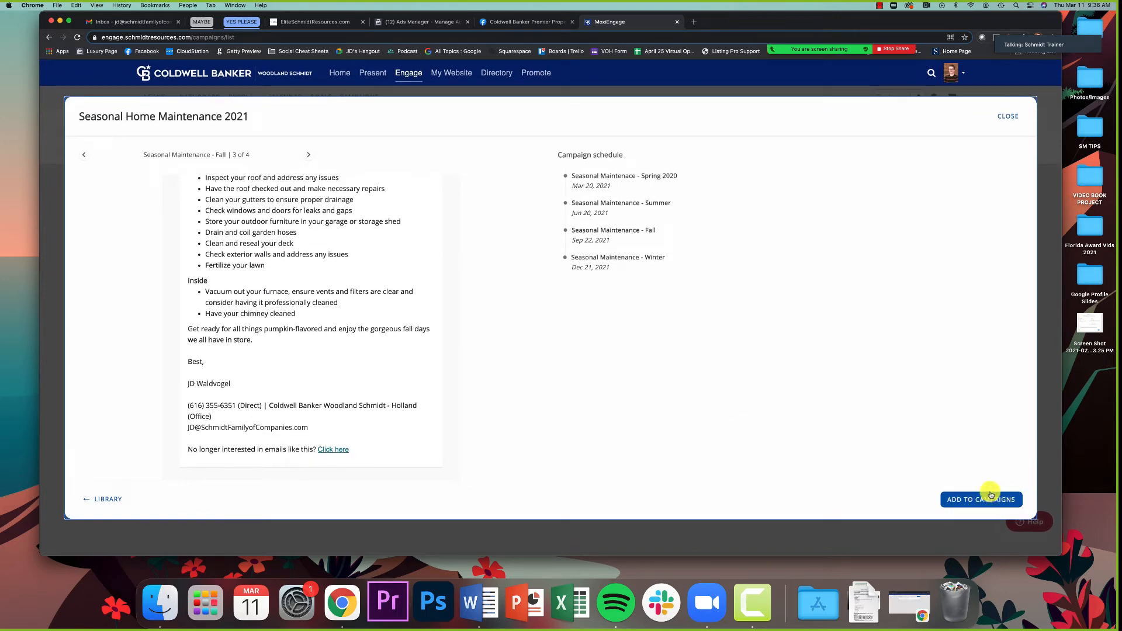
# Step: Return to the library, add Seasonal Home Maintenance 2021 to the campaigns, and close the library
pyautogui.click(105, 498)
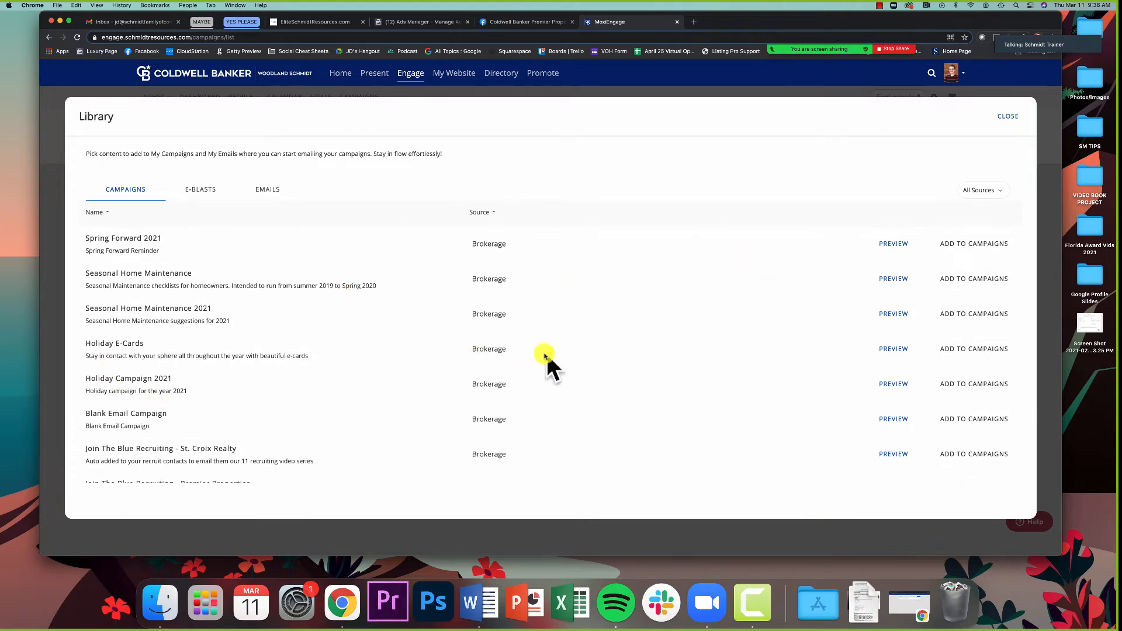
pyautogui.click(980, 313)
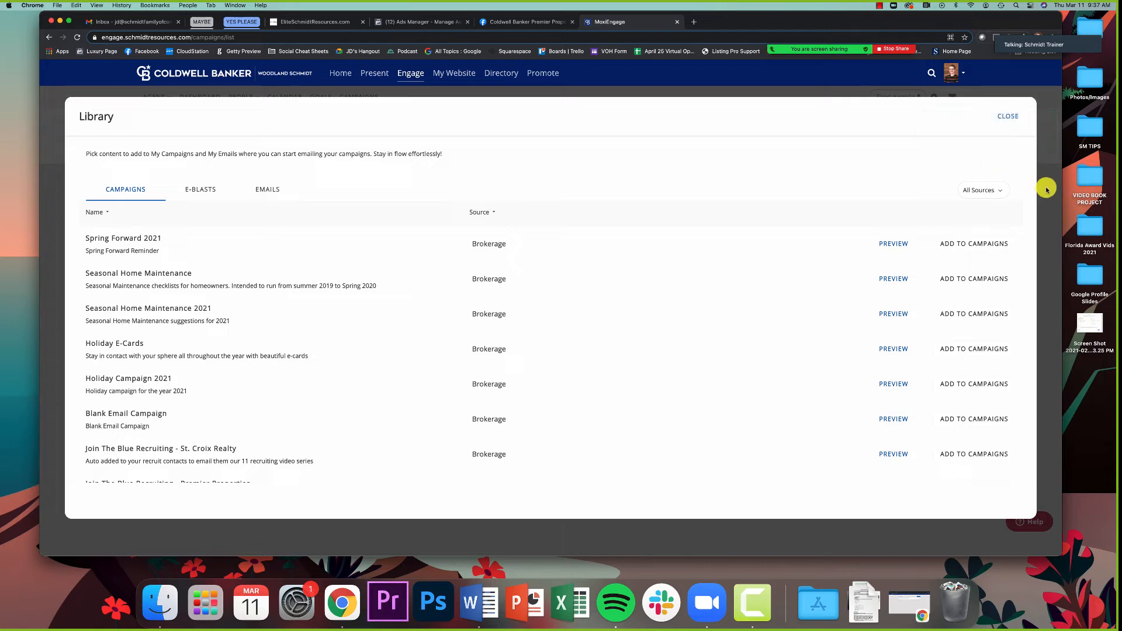
pyautogui.click(1007, 116)
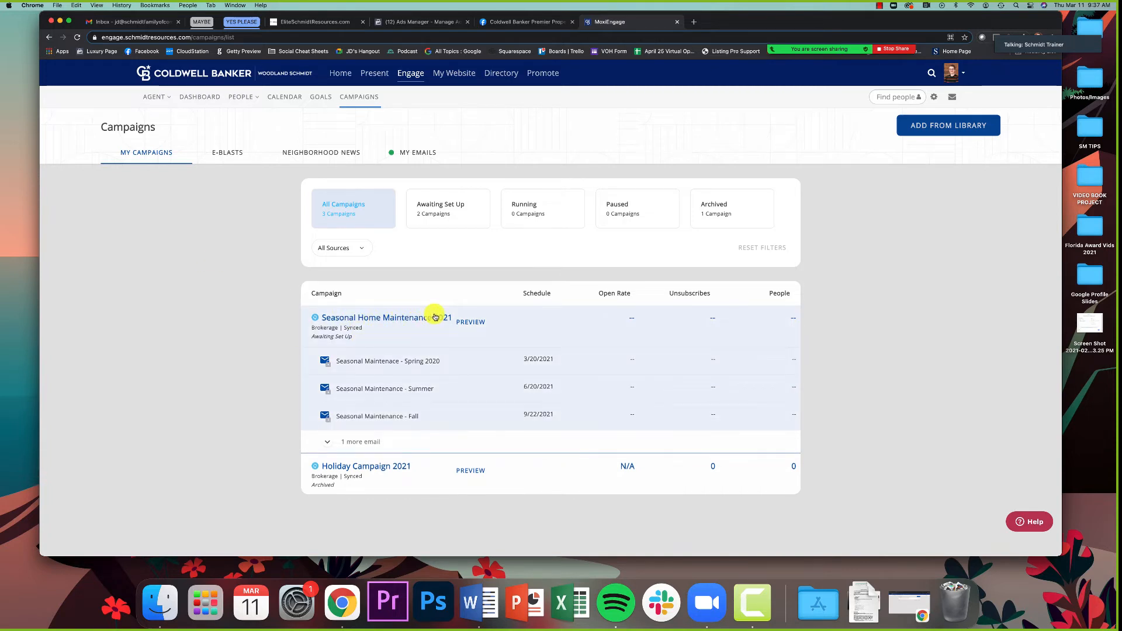
# Step: Expand the full email list of Seasonal Home Maintenance 2021 and enlarge both the page content and the browser window
pyautogui.click(327, 442)
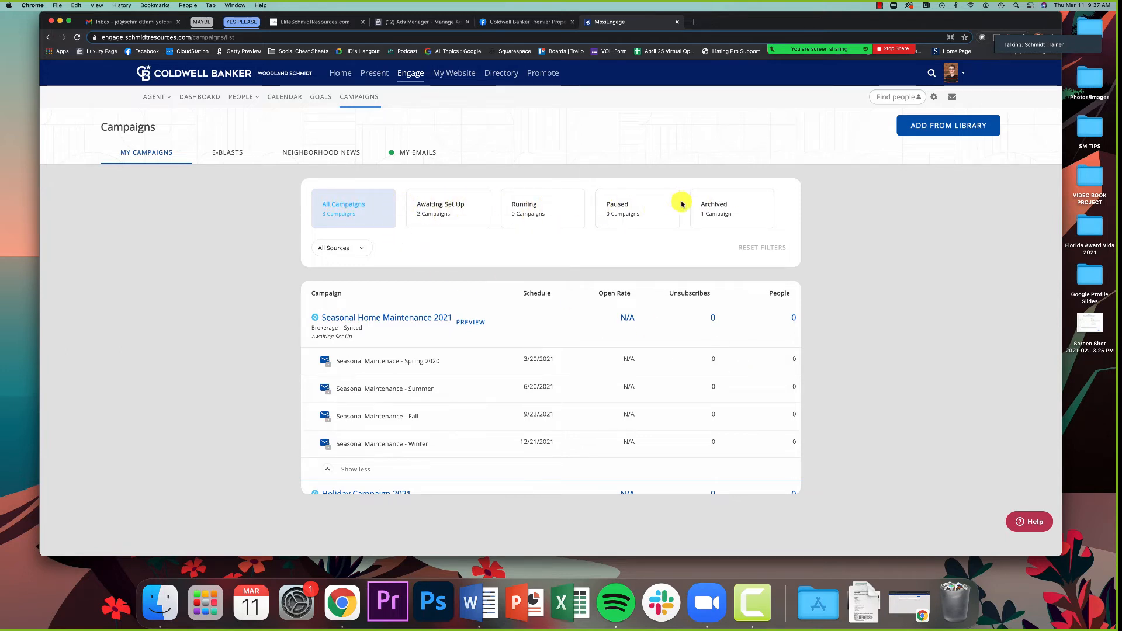
pyautogui.press('super+equal')
pyautogui.press('super+equal')
pyautogui.press('super+equal')
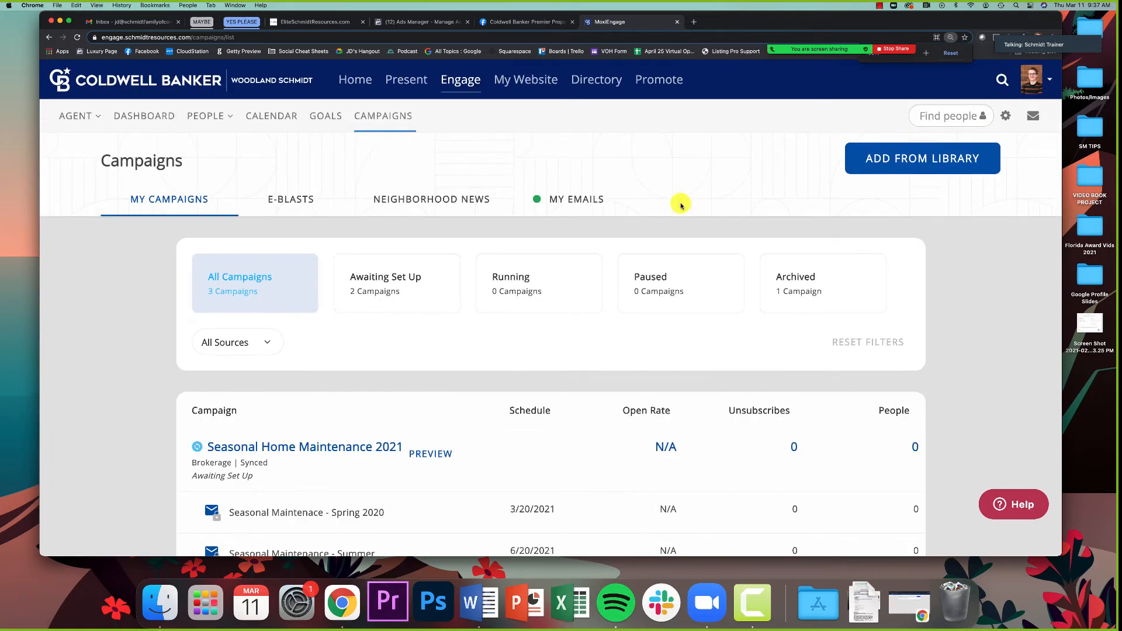
pyautogui.moveTo(1058, 557); pyautogui.dragTo(1115, 577)
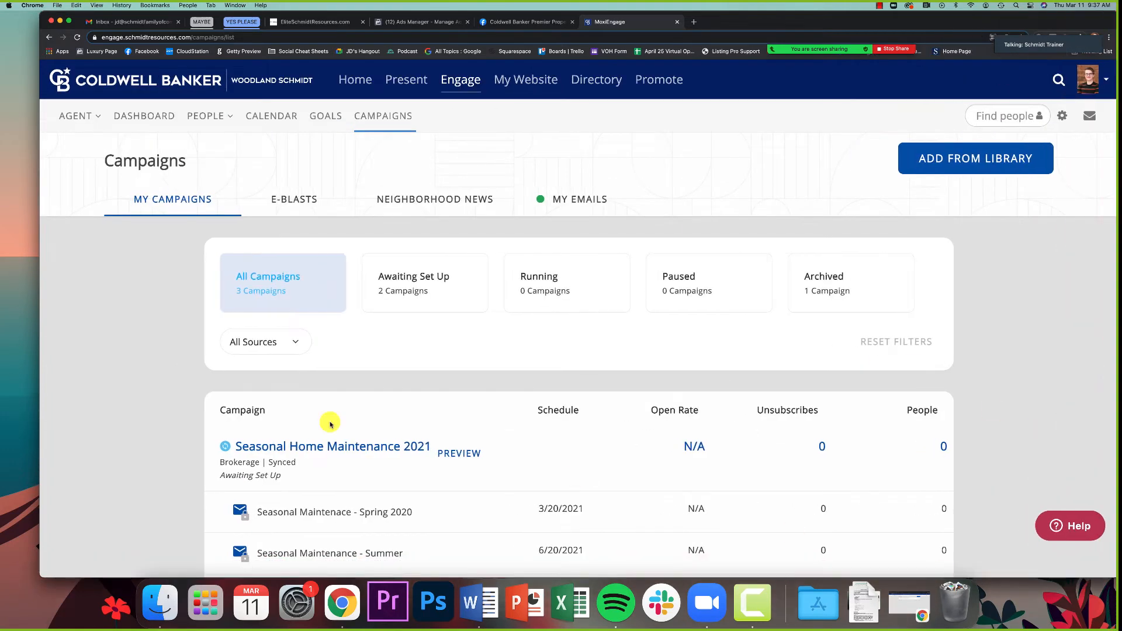
# Step: Filter the campaigns to those awaiting set up and look through the scheduled emails listed there
pyautogui.scroll(-2, 245, 413)
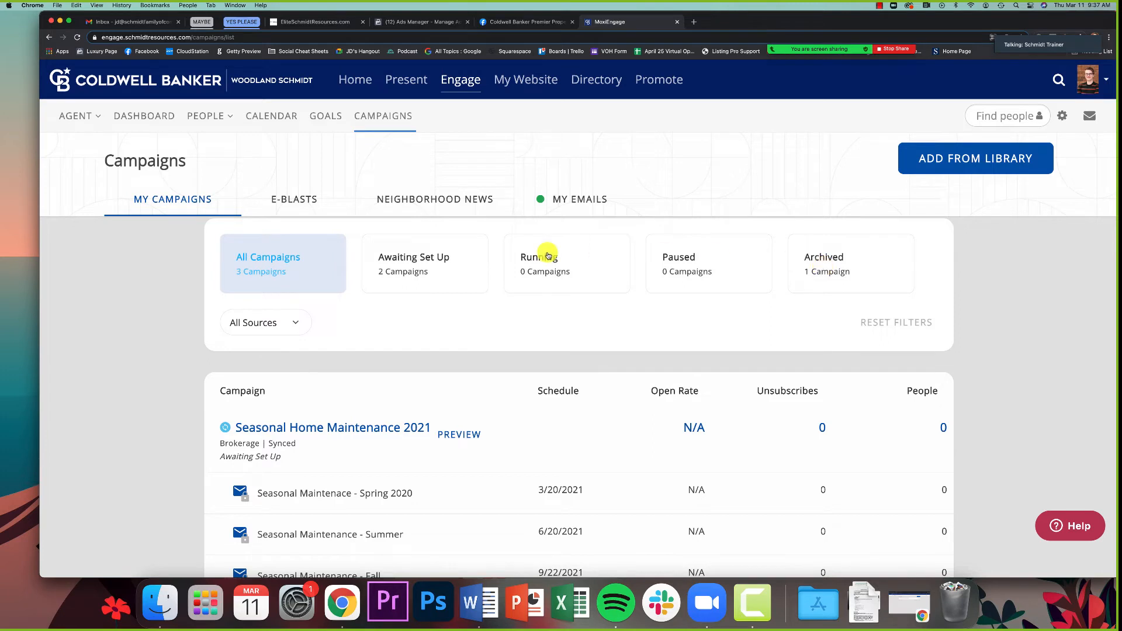
pyautogui.scroll(-1, 408, 258)
pyautogui.scroll(-1, 410, 257)
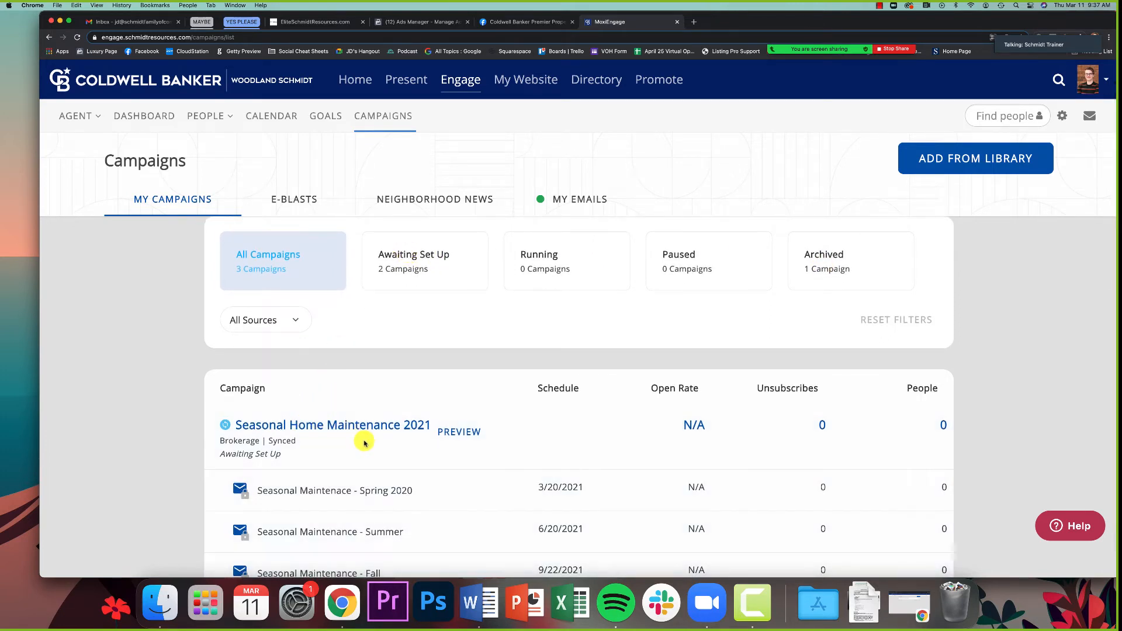
pyautogui.click(410, 278)
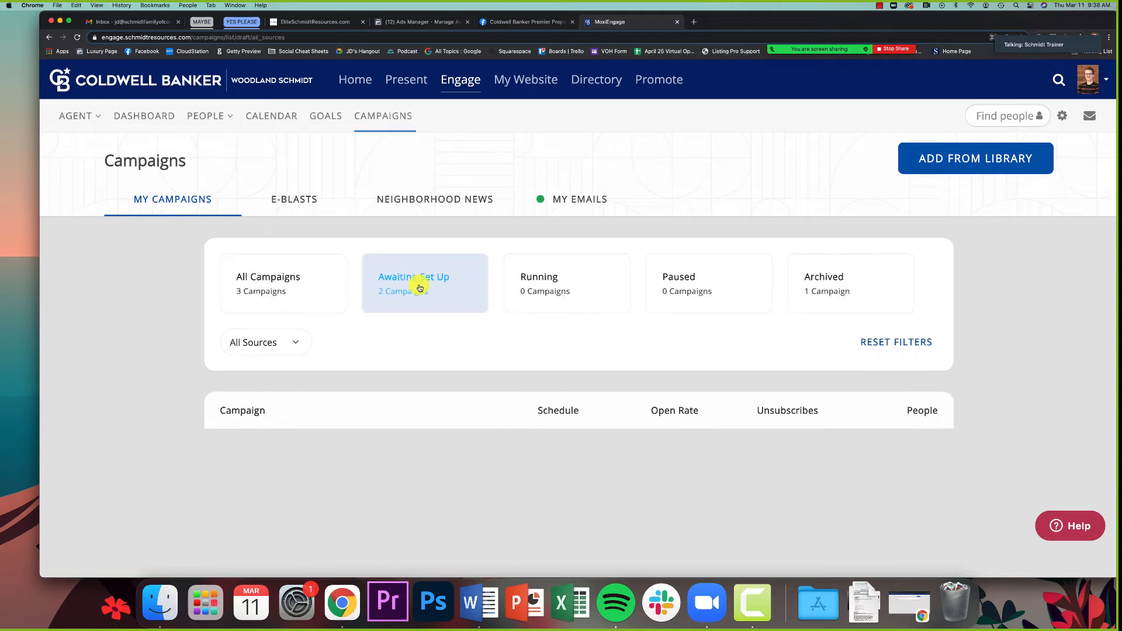
pyautogui.scroll(-1, 418, 363)
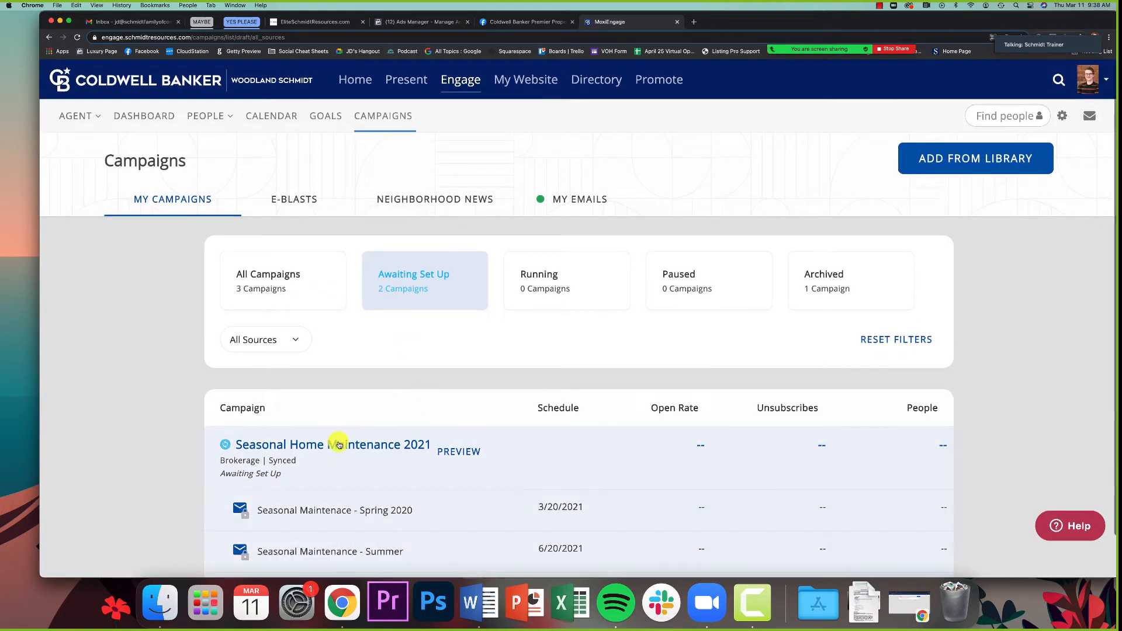
pyautogui.scroll(-3, 365, 444)
pyautogui.scroll(1, 363, 448)
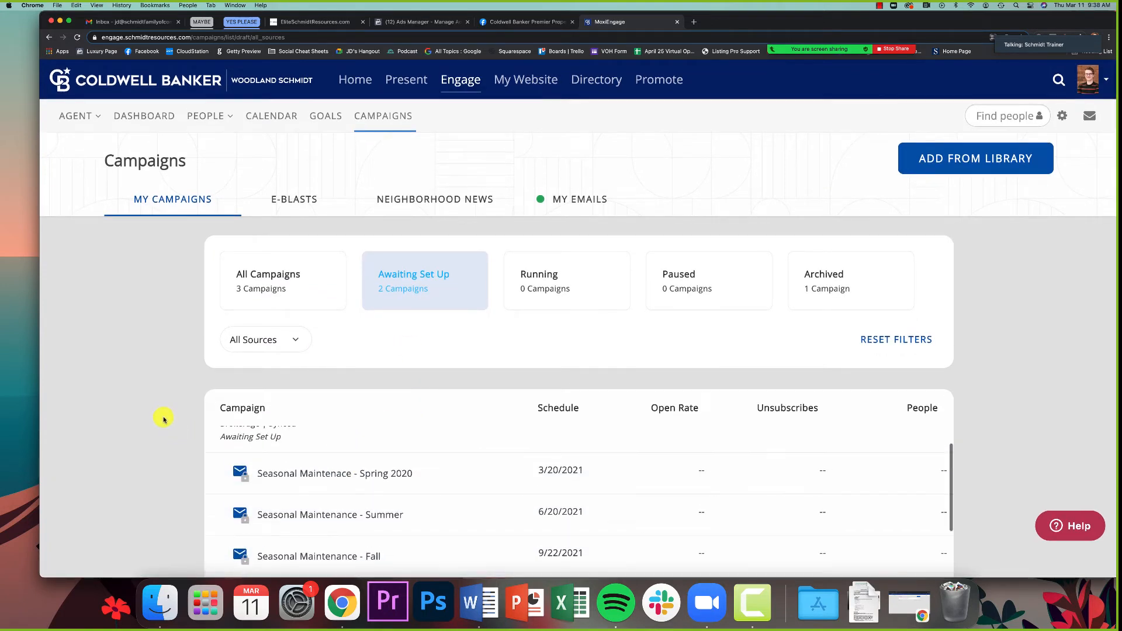
pyautogui.scroll(-2, 163, 419)
pyautogui.scroll(1, 243, 416)
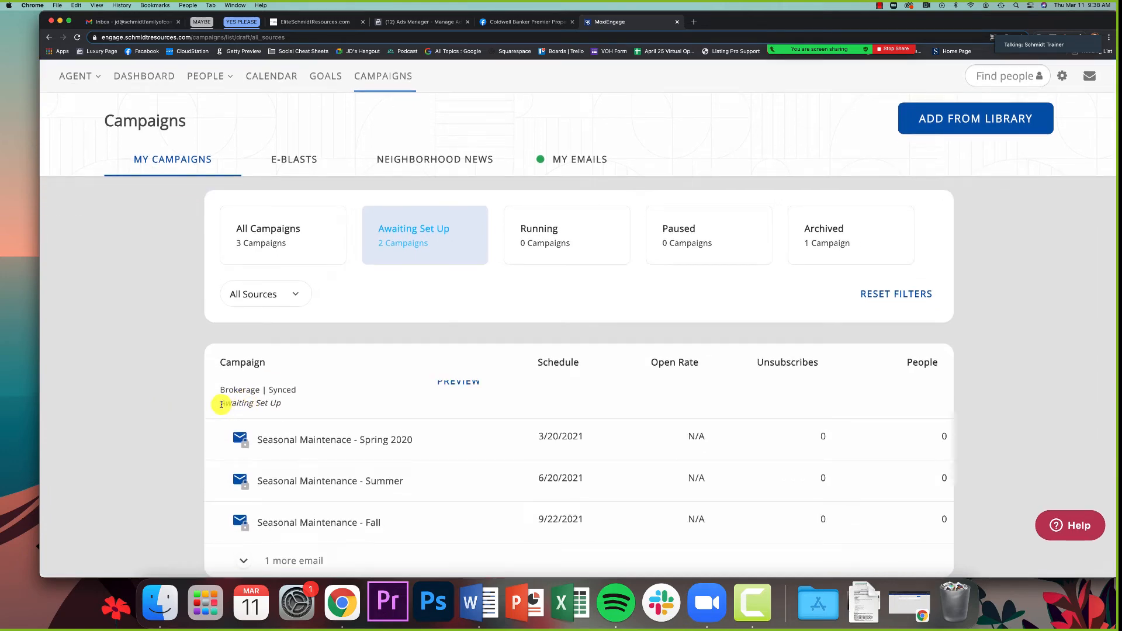
# Step: Highlight the Awaiting Set Up status of Seasonal Home Maintenance 2021 and open that campaign's setup page at a smaller page zoom
pyautogui.moveTo(221, 403); pyautogui.dragTo(282, 408)
pyautogui.scroll(1, 285, 408)
pyautogui.click(284, 407)
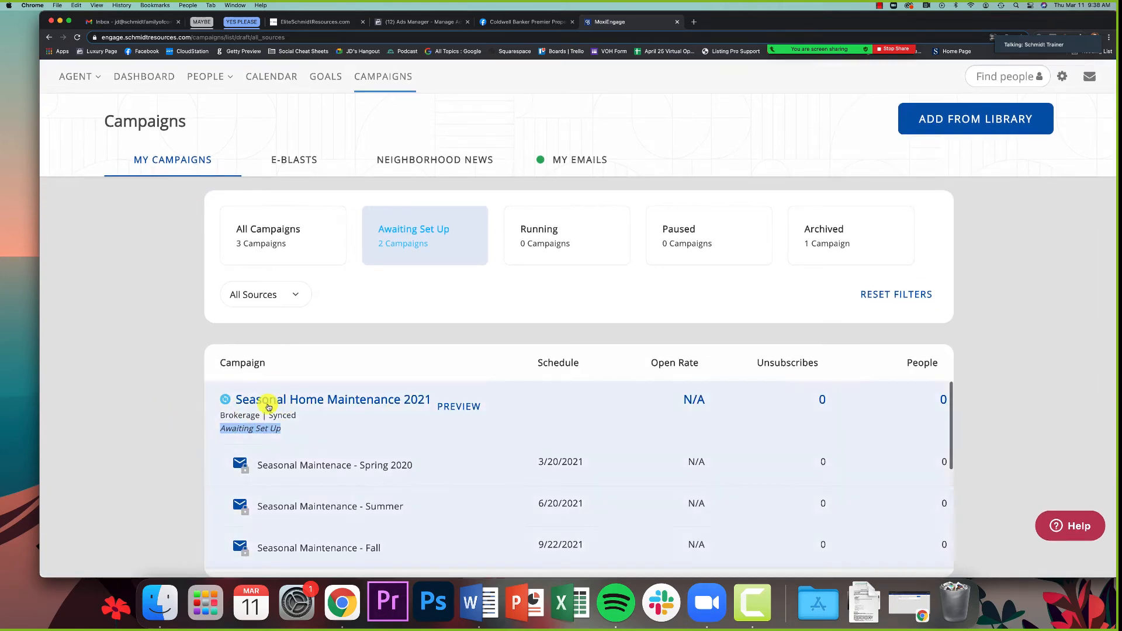
pyautogui.click(357, 407)
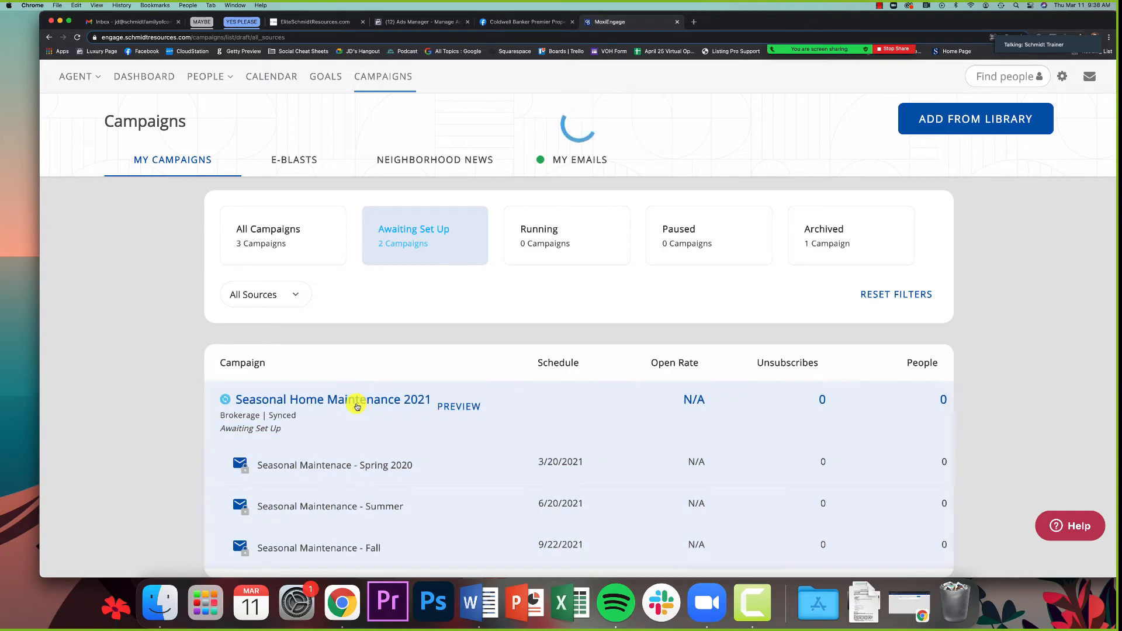
pyautogui.press('super+equal')
pyautogui.press('super+minus')
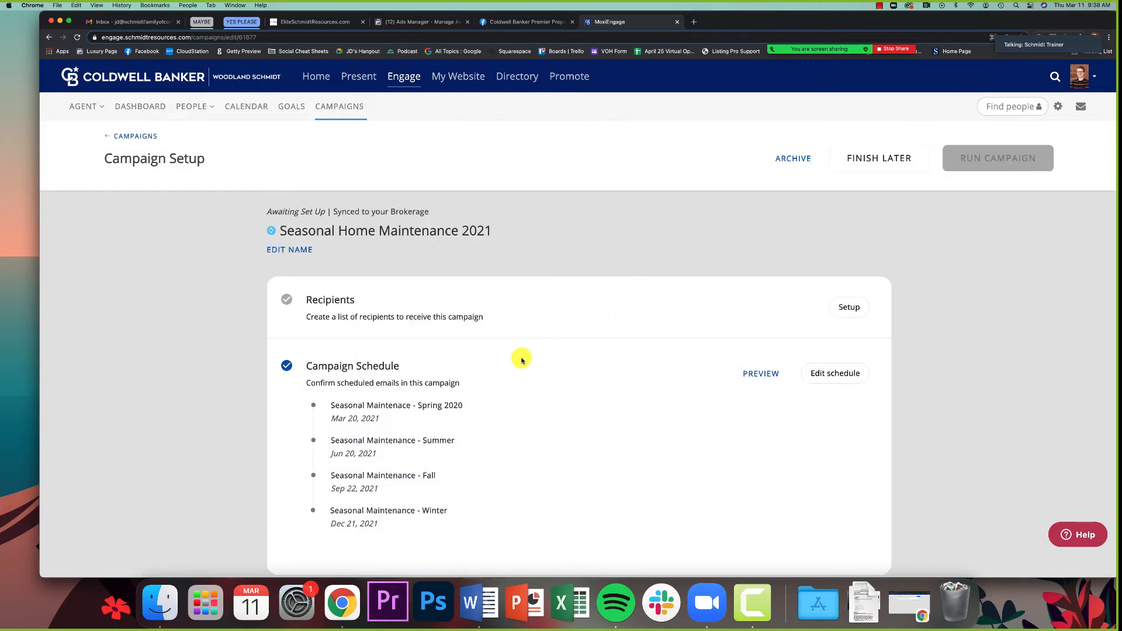
# Step: Look over the campaign's setup sections and highlight the description of the Recipients section
pyautogui.scroll(-1, 522, 361)
pyautogui.scroll(-2, 522, 361)
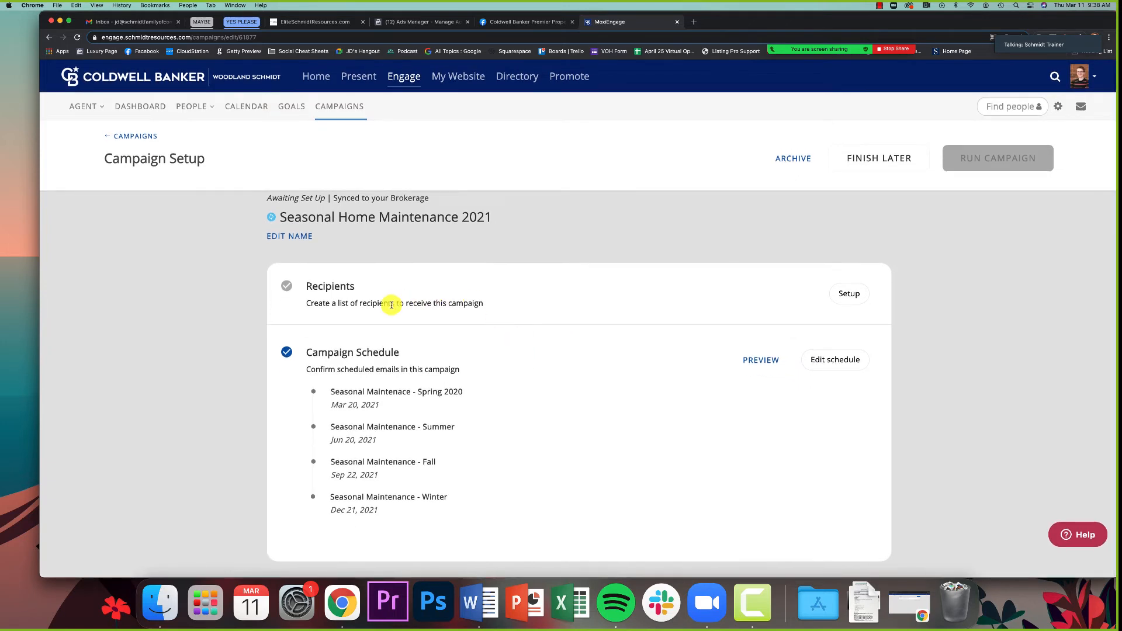
pyautogui.moveTo(306, 304); pyautogui.dragTo(486, 308)
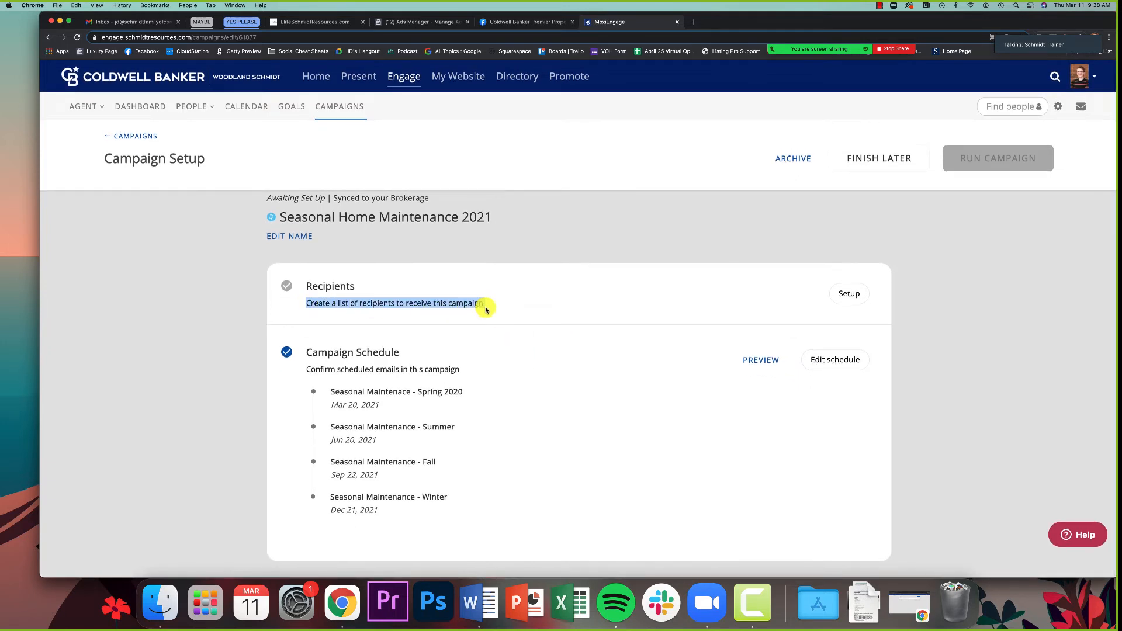
pyautogui.scroll(1, 486, 308)
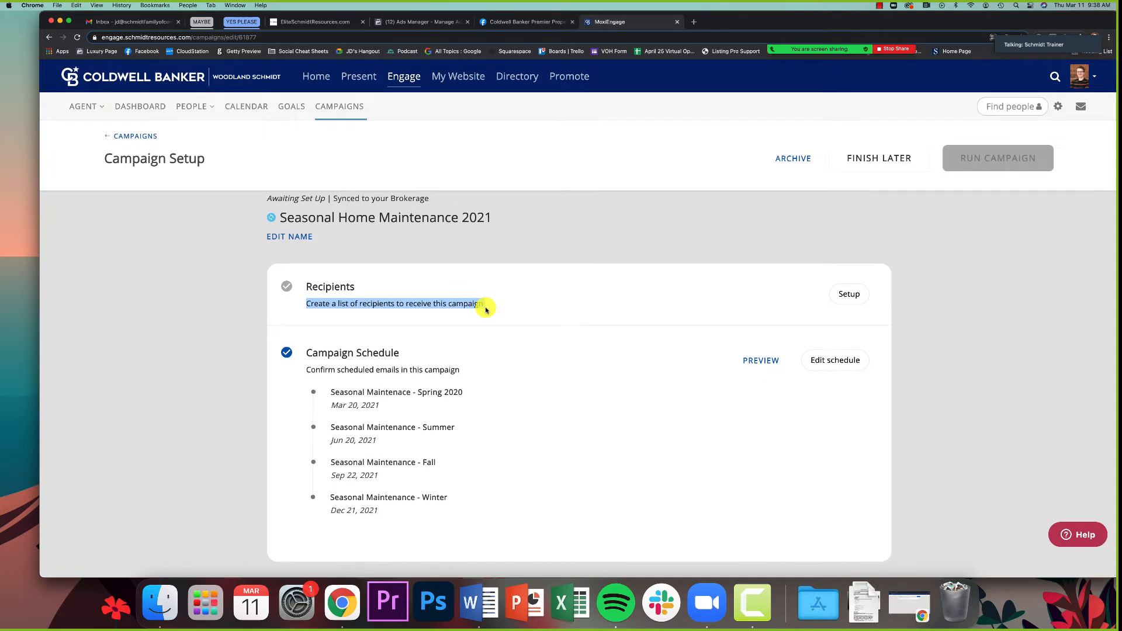
# Step: Open the Recipients setup, compare the people and groups that can be added, and select the Newsletter Group
pyautogui.click(856, 294)
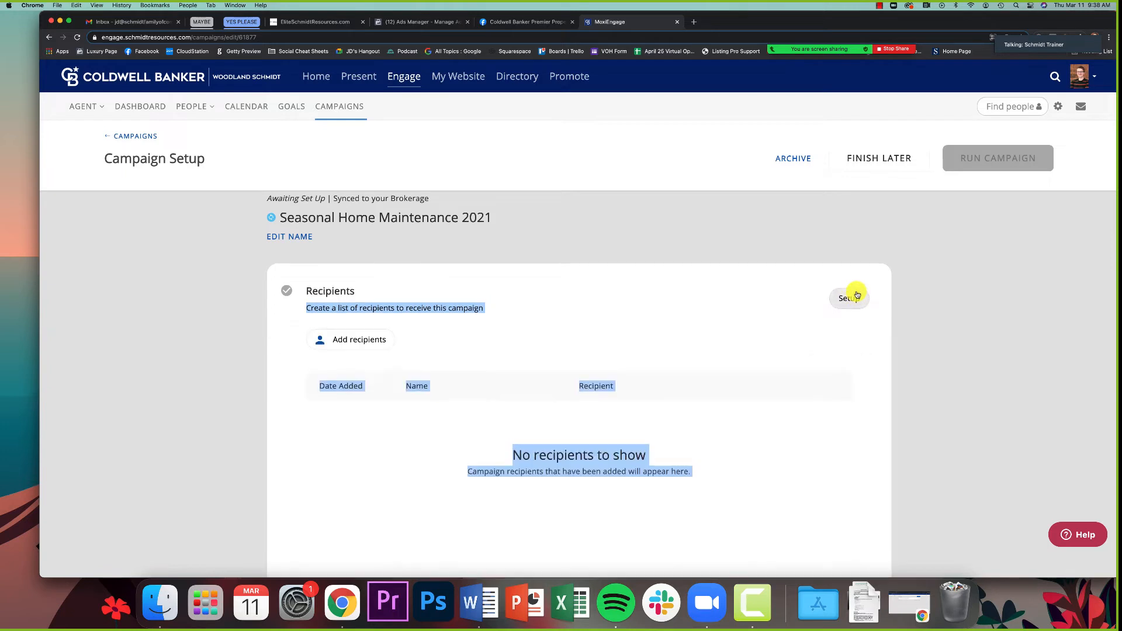
pyautogui.click(526, 395)
pyautogui.scroll(-3, 508, 444)
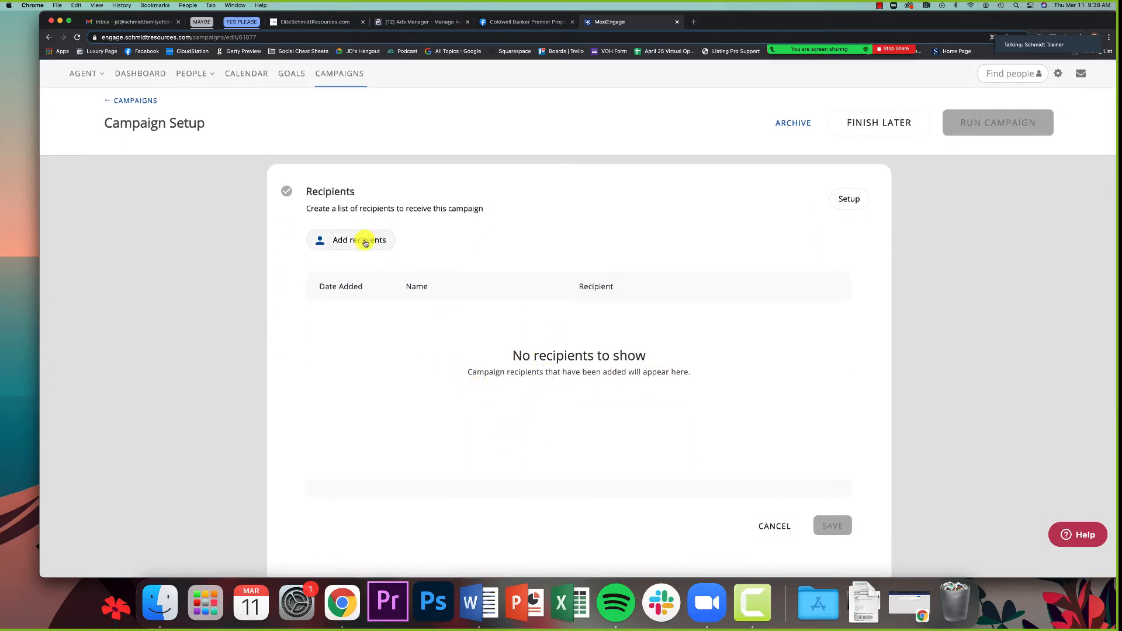
pyautogui.click(365, 242)
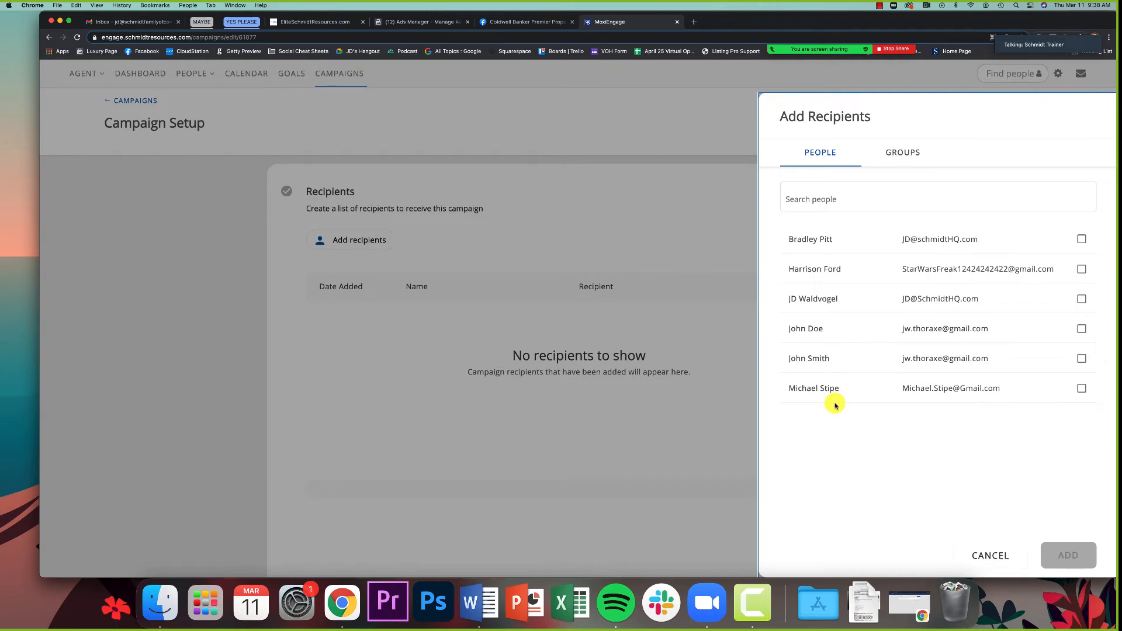
pyautogui.click(903, 152)
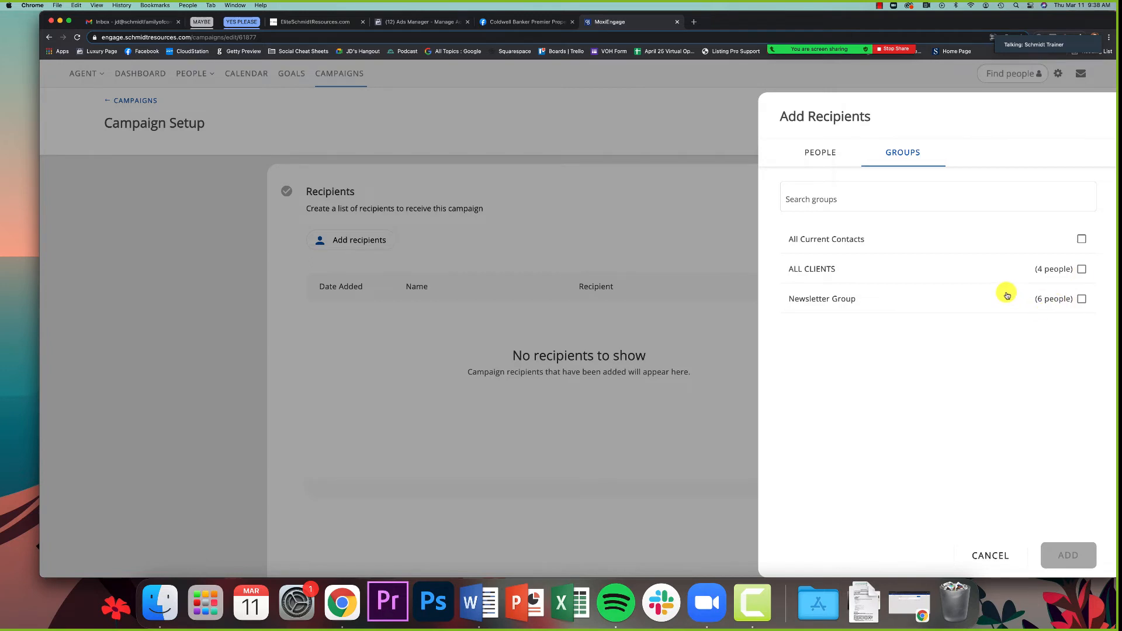
pyautogui.click(821, 154)
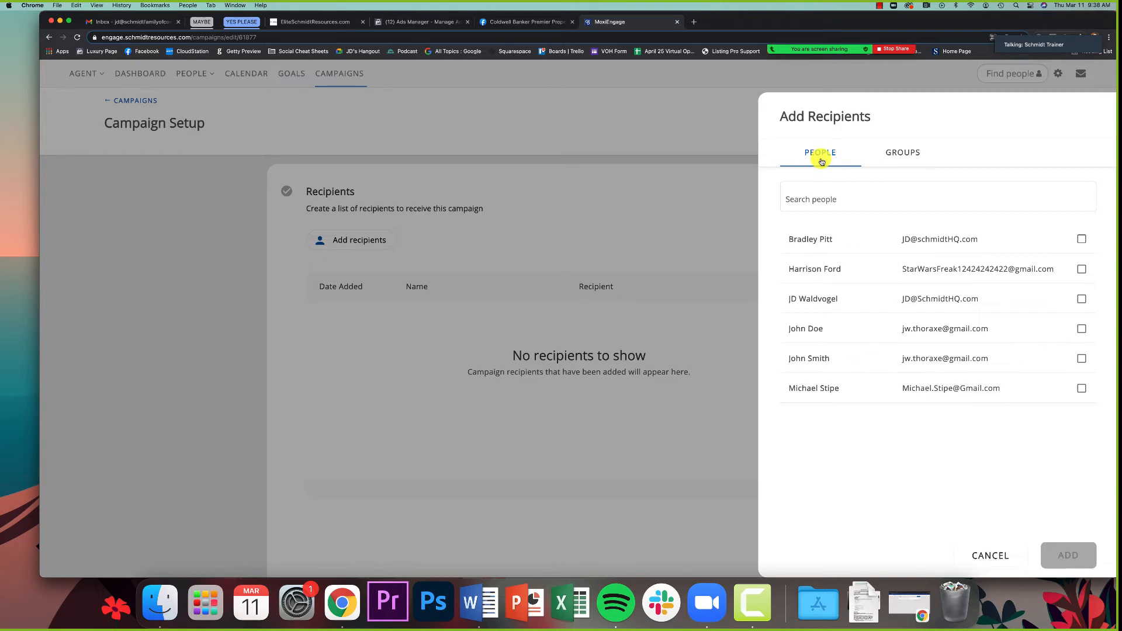
pyautogui.click(902, 154)
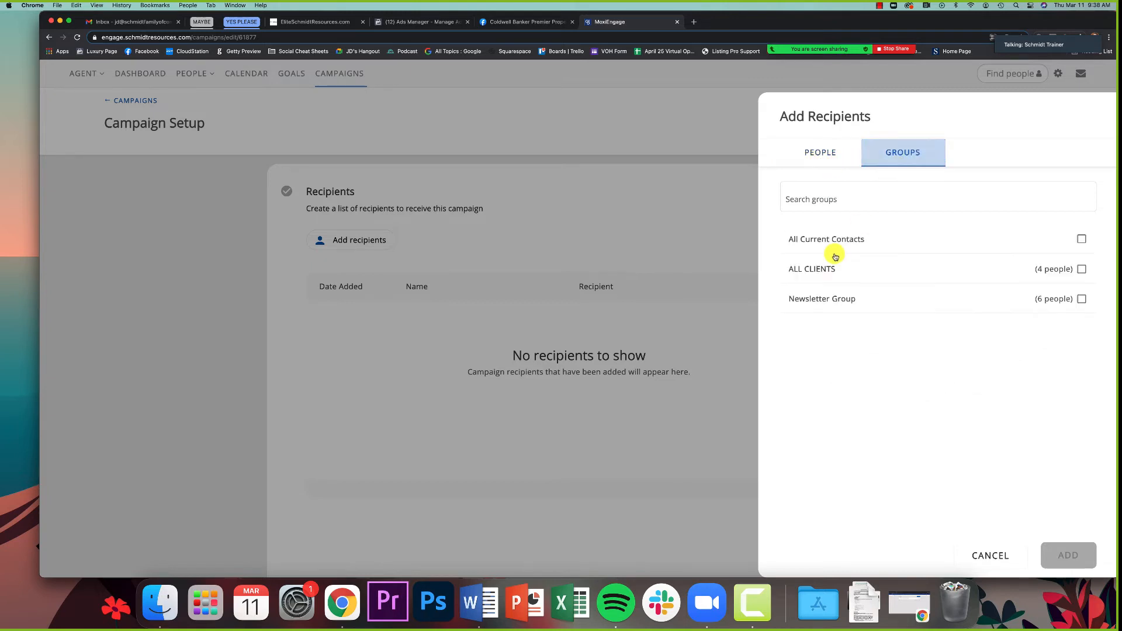
pyautogui.click(1006, 301)
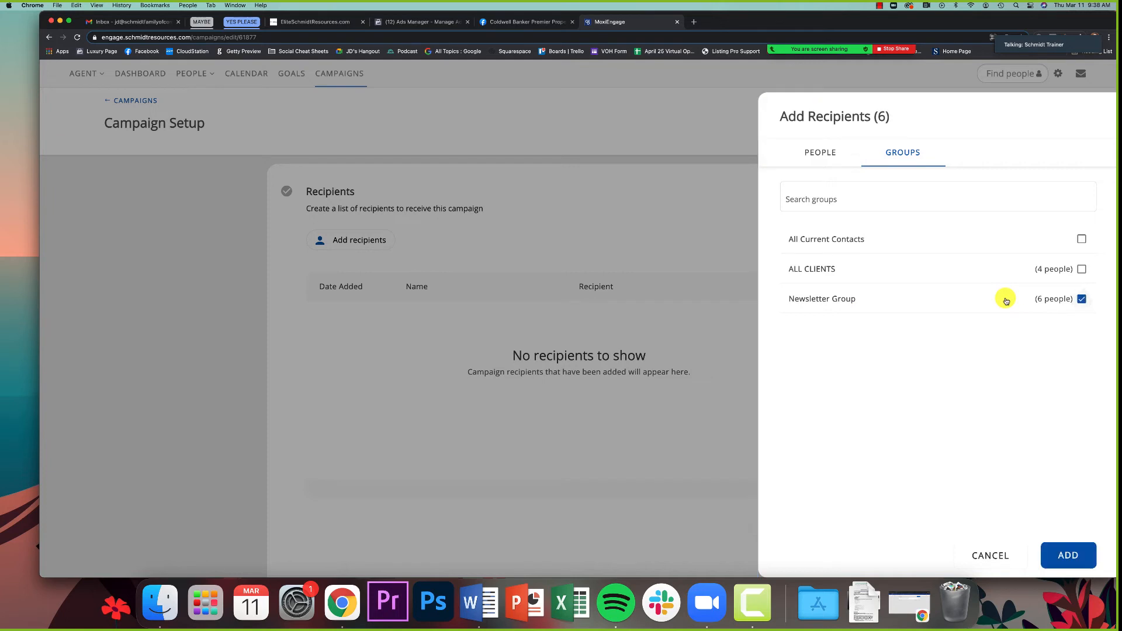
# Step: Also select the first, third and fourth individual contacts and add all selected recipients to the campaign
pyautogui.click(822, 153)
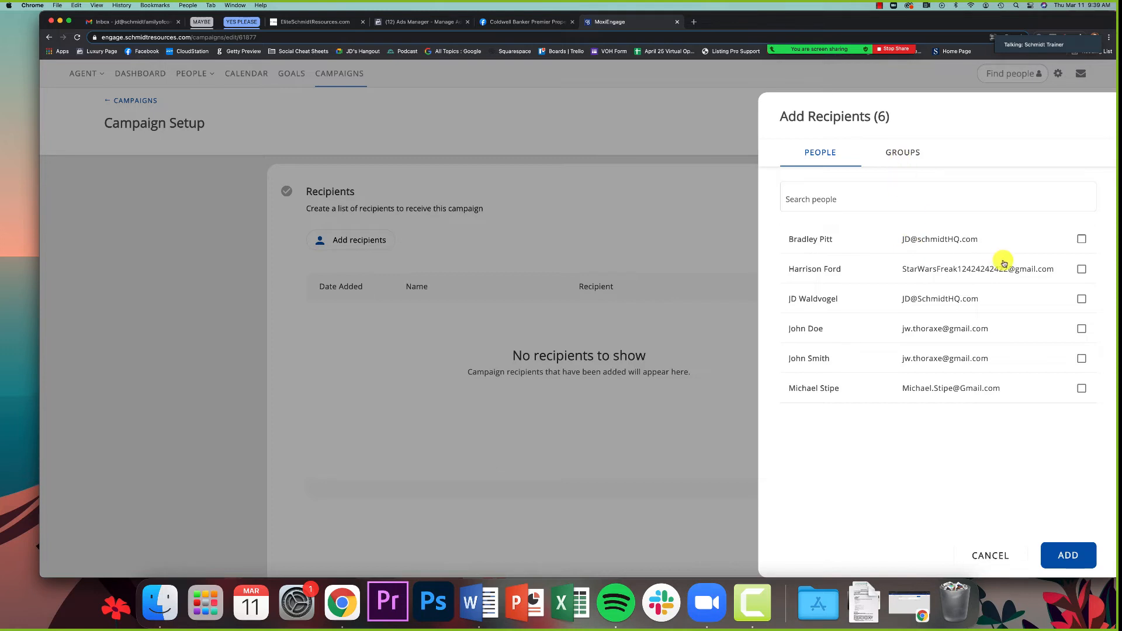
pyautogui.click(1081, 300)
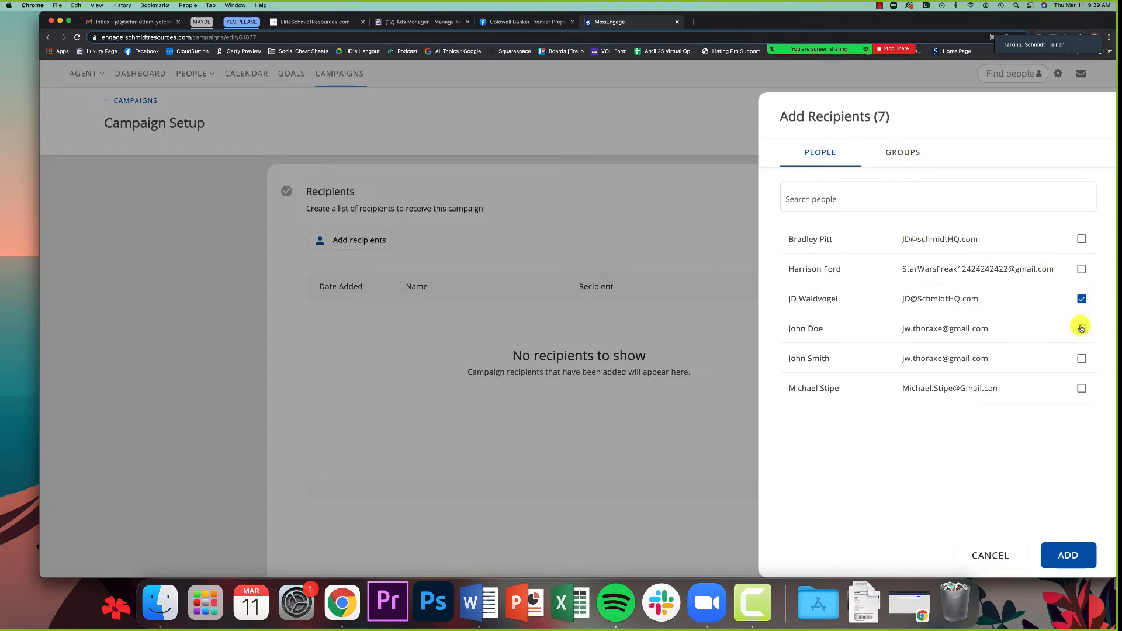
pyautogui.click(1081, 388)
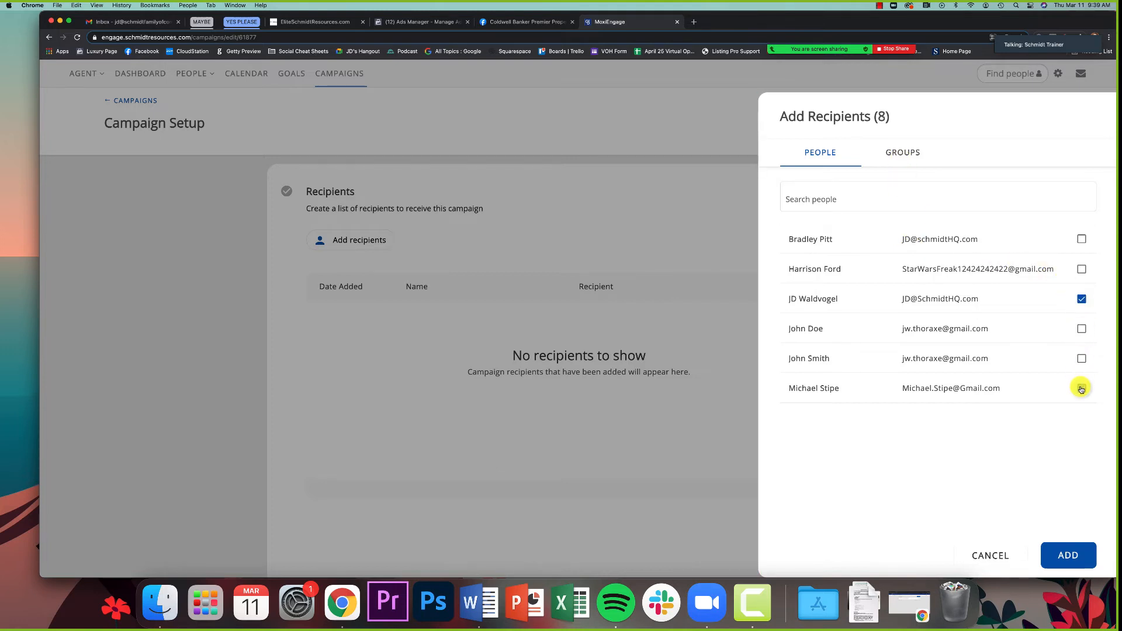
pyautogui.click(1081, 388)
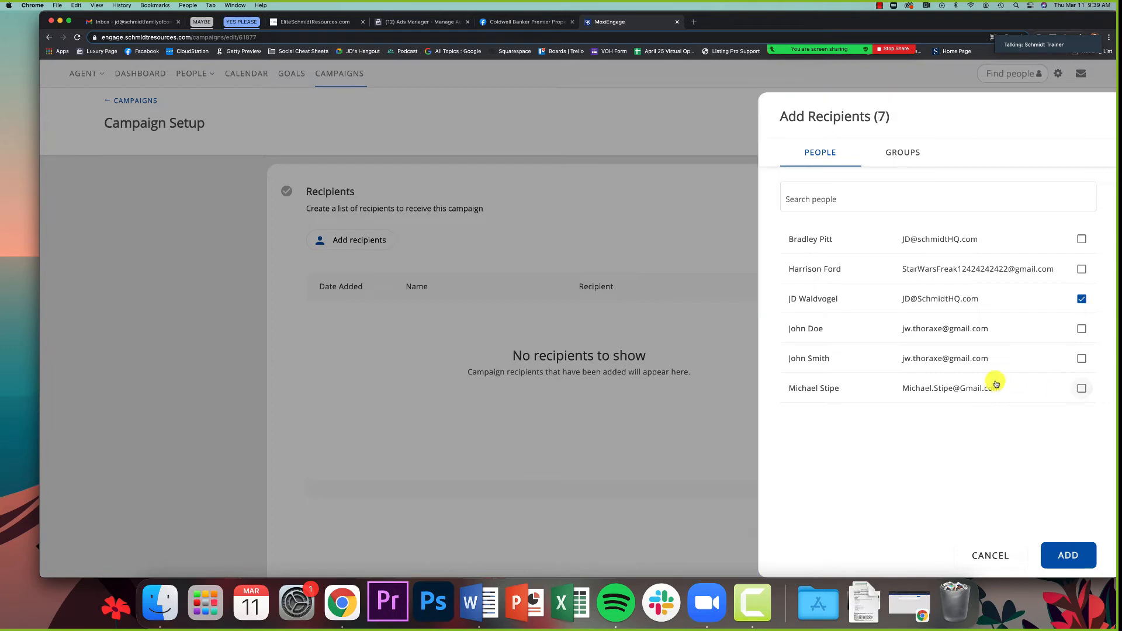
pyautogui.click(1081, 239)
pyautogui.click(1081, 328)
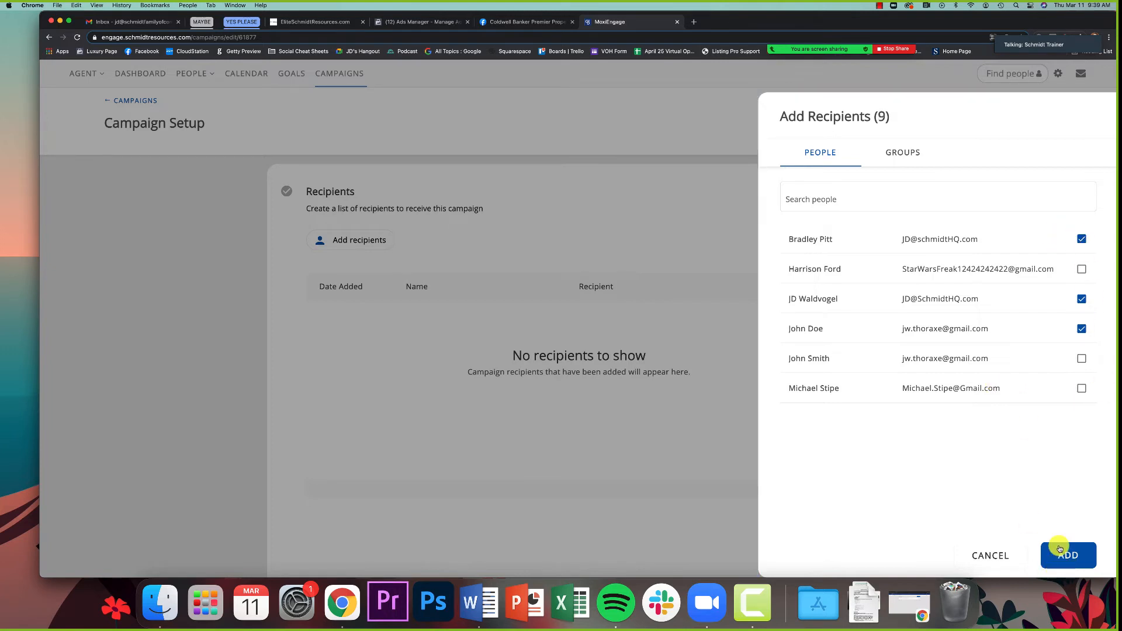
pyautogui.click(1061, 551)
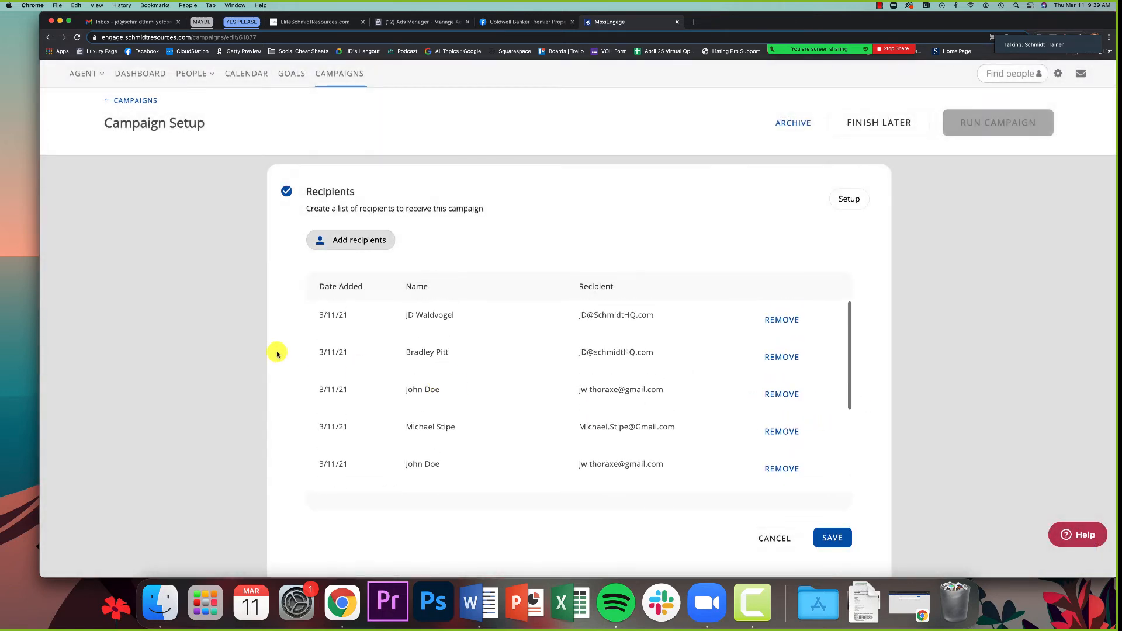
# Step: Review the list of added recipients and check which groups can still be added, without adding any
pyautogui.scroll(-5, 409, 354)
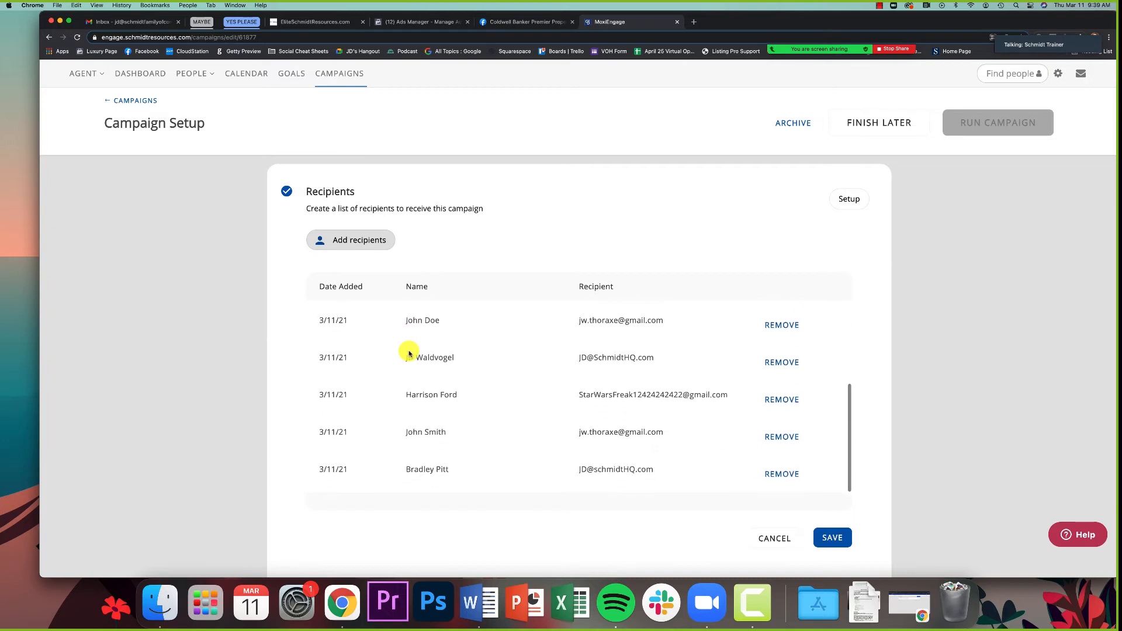
pyautogui.scroll(5, 407, 353)
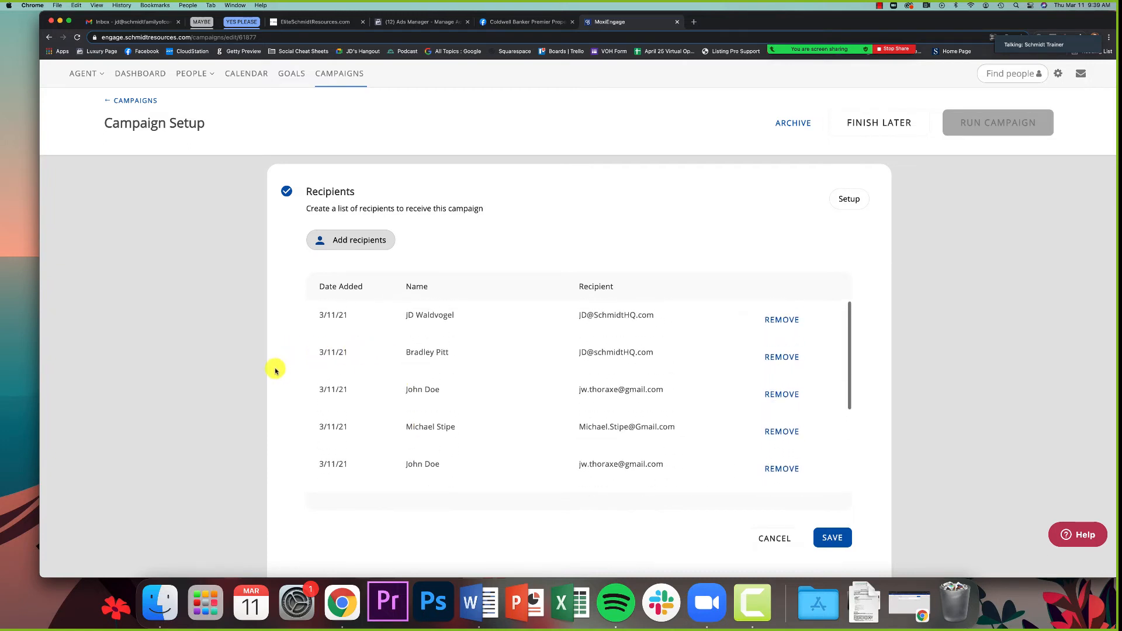
pyautogui.scroll(-3, 271, 367)
pyautogui.click(352, 214)
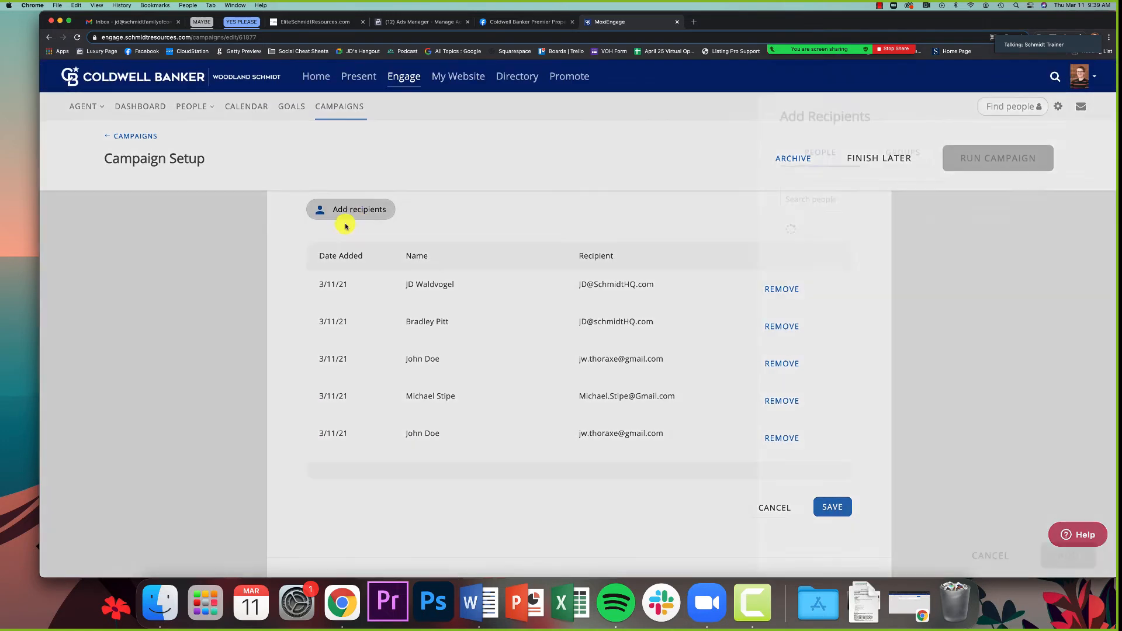
pyautogui.click(894, 152)
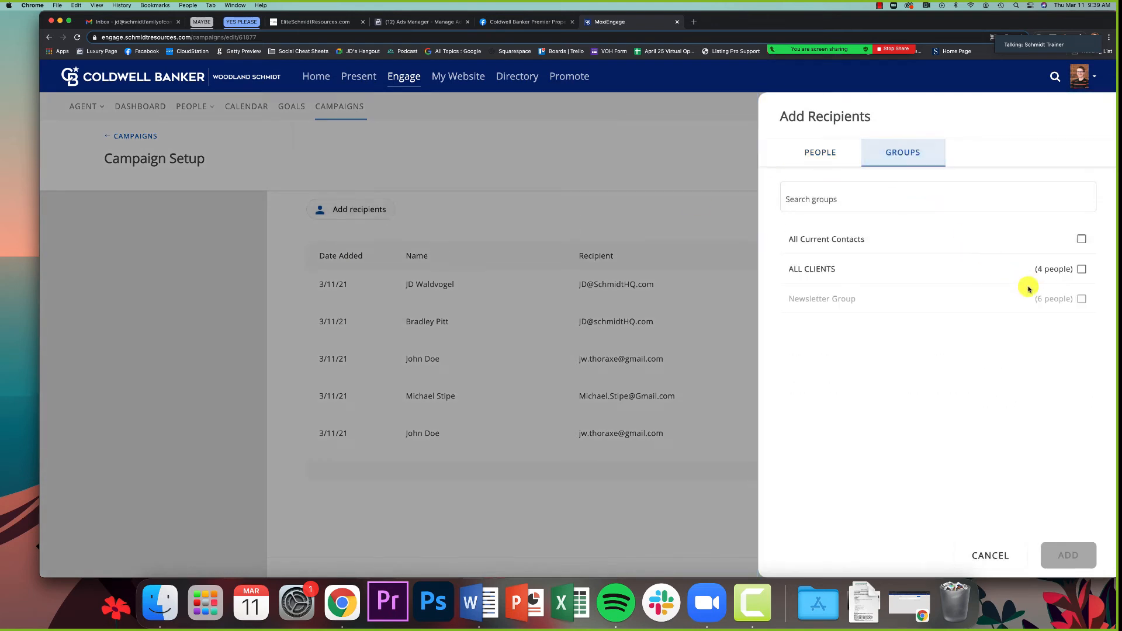
pyautogui.click(961, 556)
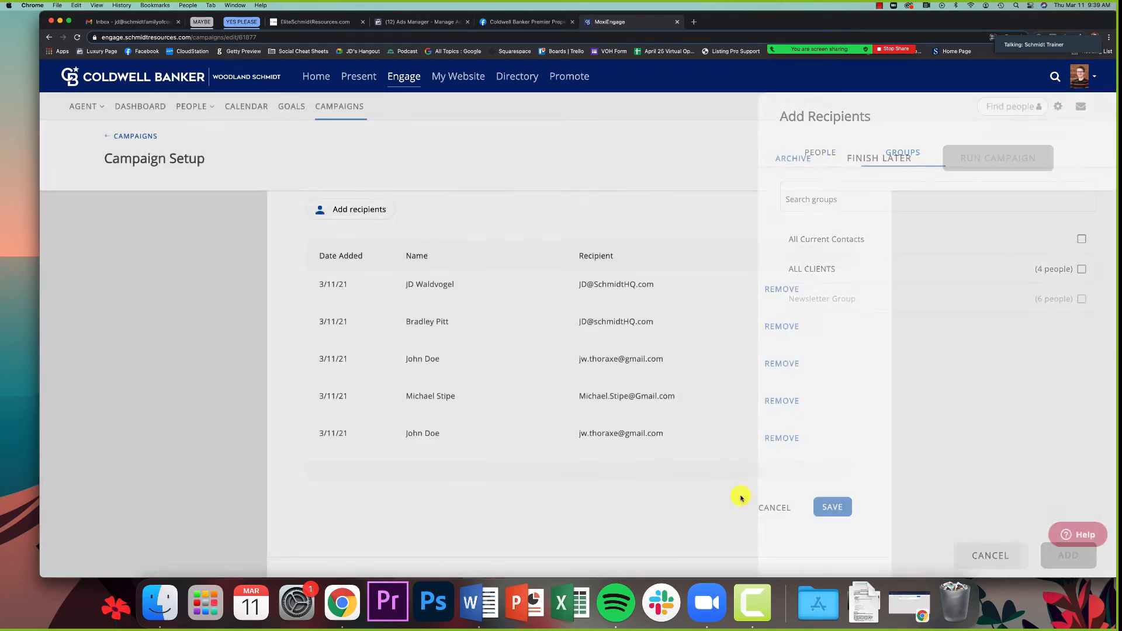
# Step: Check the recipient list once more and save it for the campaign
pyautogui.scroll(2, 351, 357)
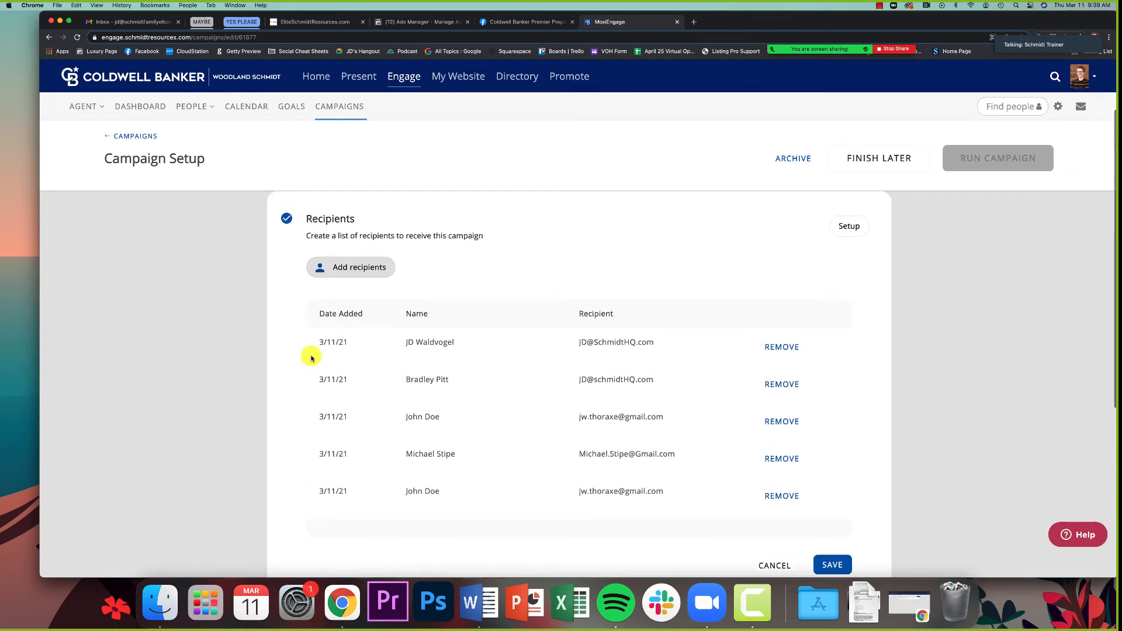
pyautogui.scroll(-3, 286, 350)
pyautogui.scroll(-2, 286, 349)
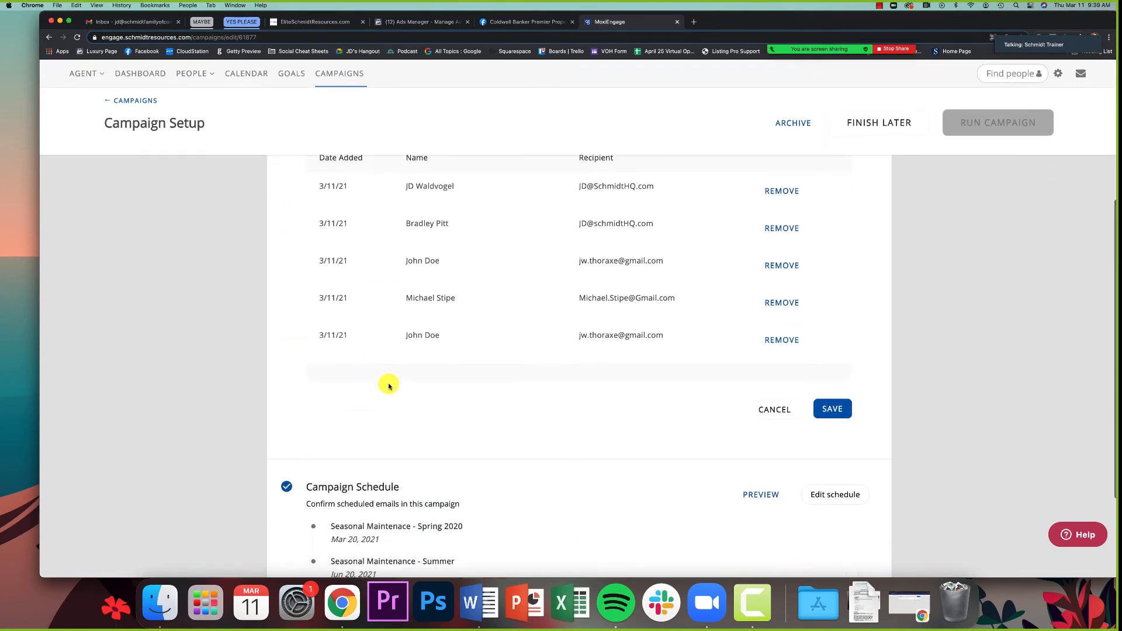
pyautogui.scroll(3, 388, 382)
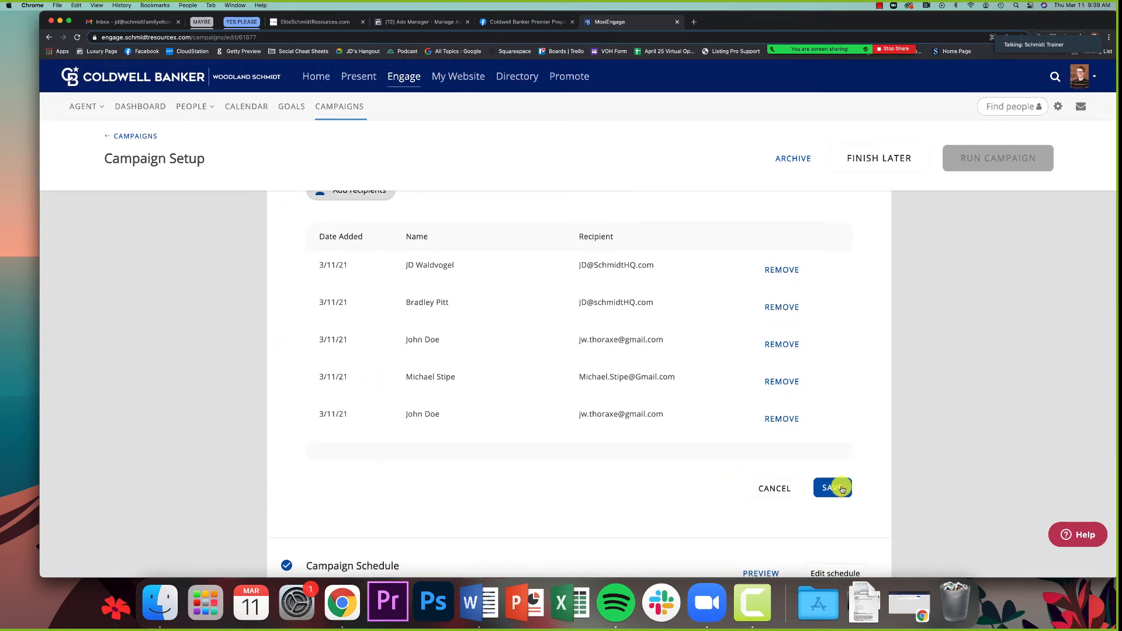
pyautogui.click(838, 489)
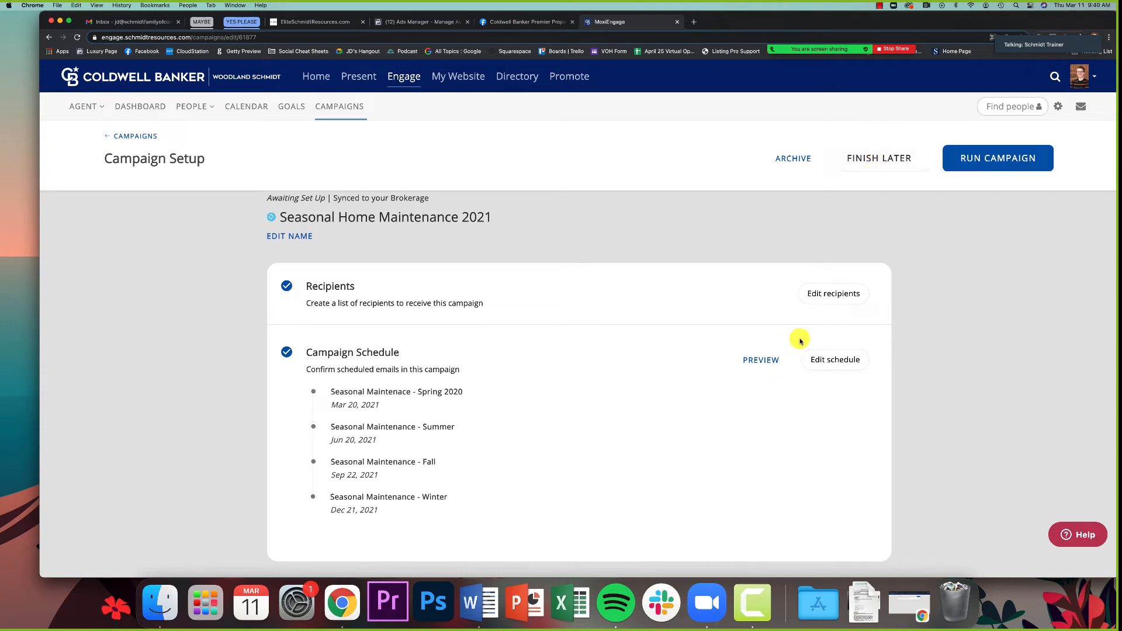
# Step: Open the Campaign Schedule for editing and view the alternative email titles for the Spring 2020 email without changing it
pyautogui.moveTo(314, 353); pyautogui.dragTo(417, 353)
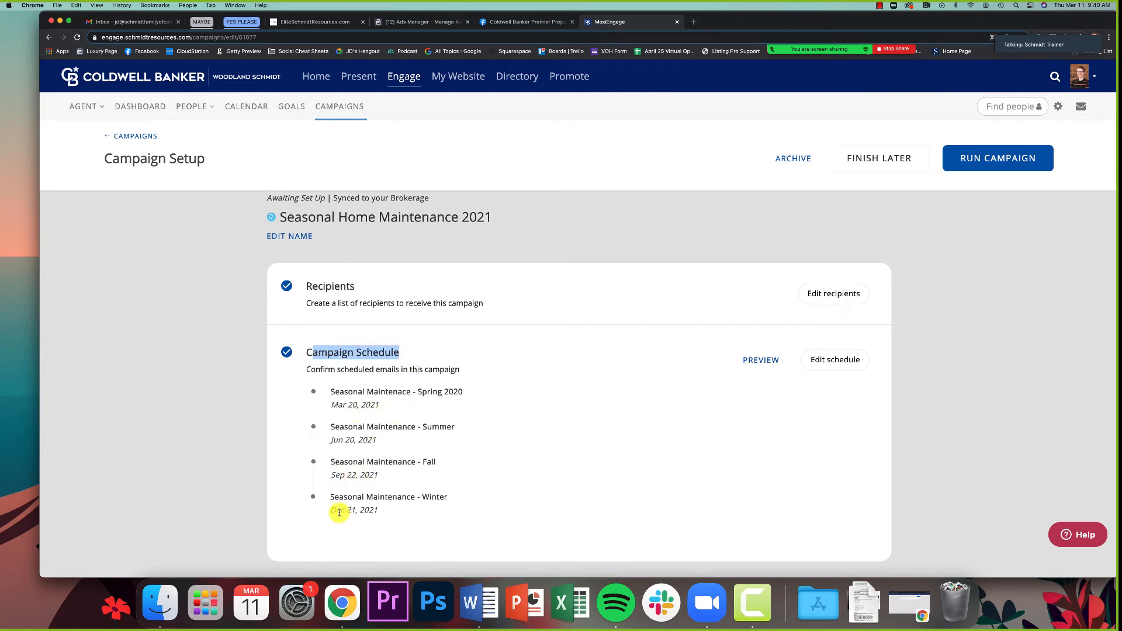
pyautogui.click(494, 505)
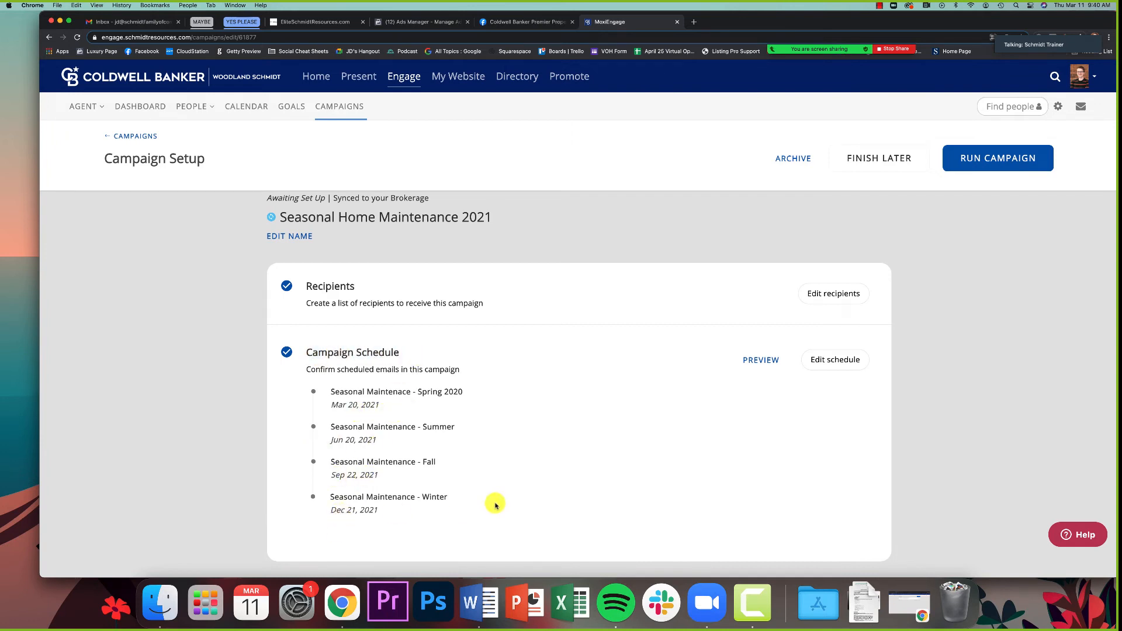
pyautogui.click(830, 363)
pyautogui.scroll(-3, 760, 351)
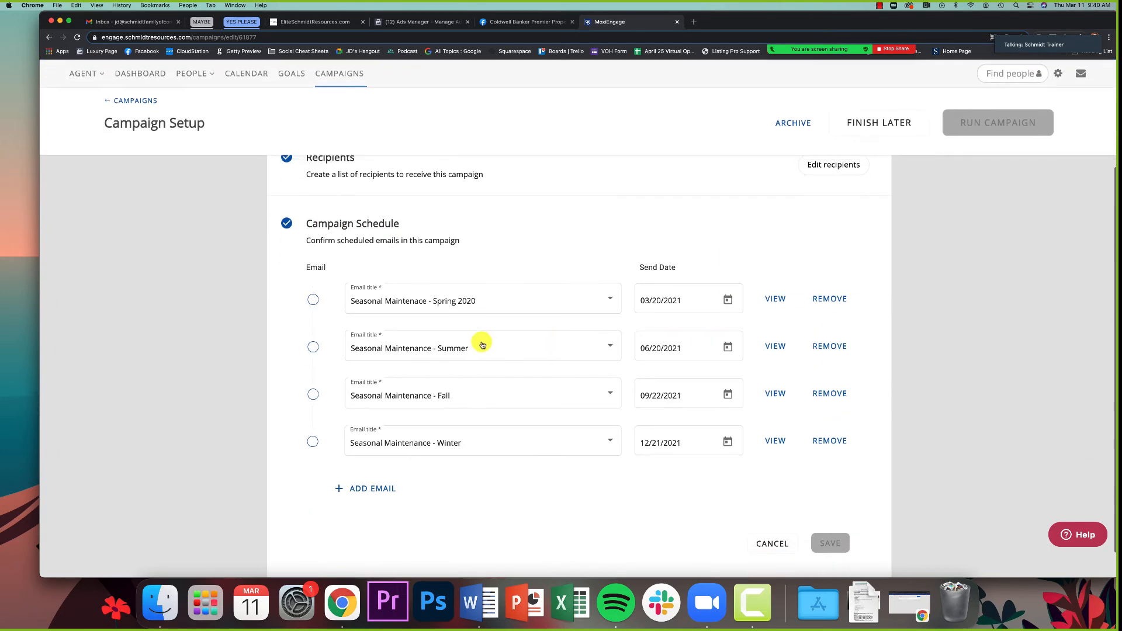
pyautogui.click(510, 303)
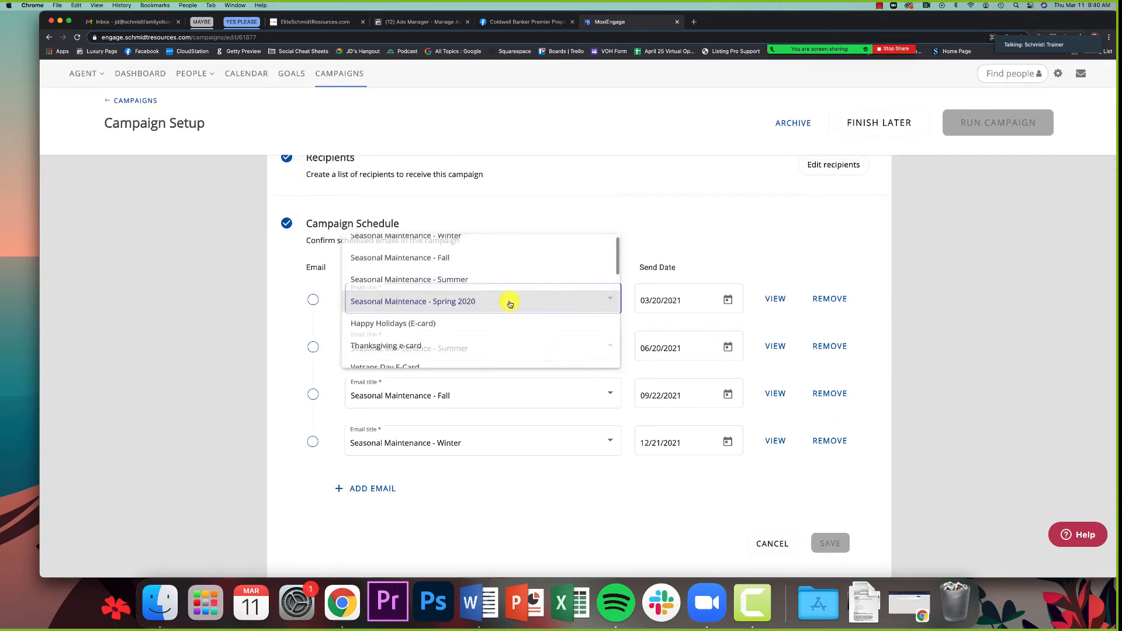
pyautogui.click(264, 353)
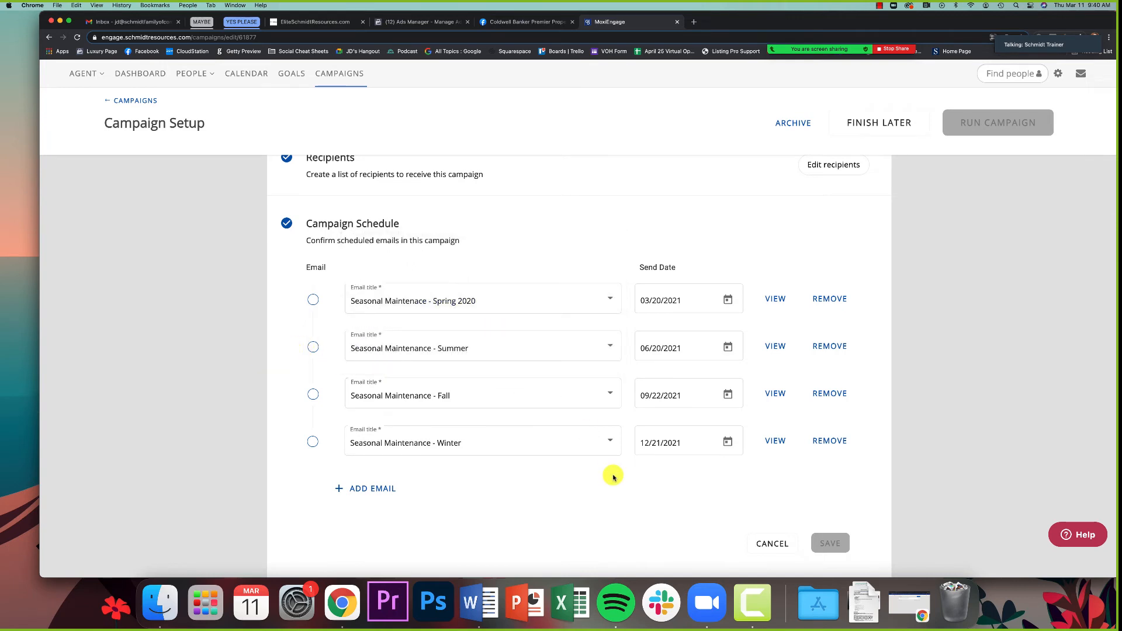
# Step: Add a fifth email to the campaign schedule and choose Working Virtually 1 as its title
pyautogui.click(378, 492)
pyautogui.click(406, 491)
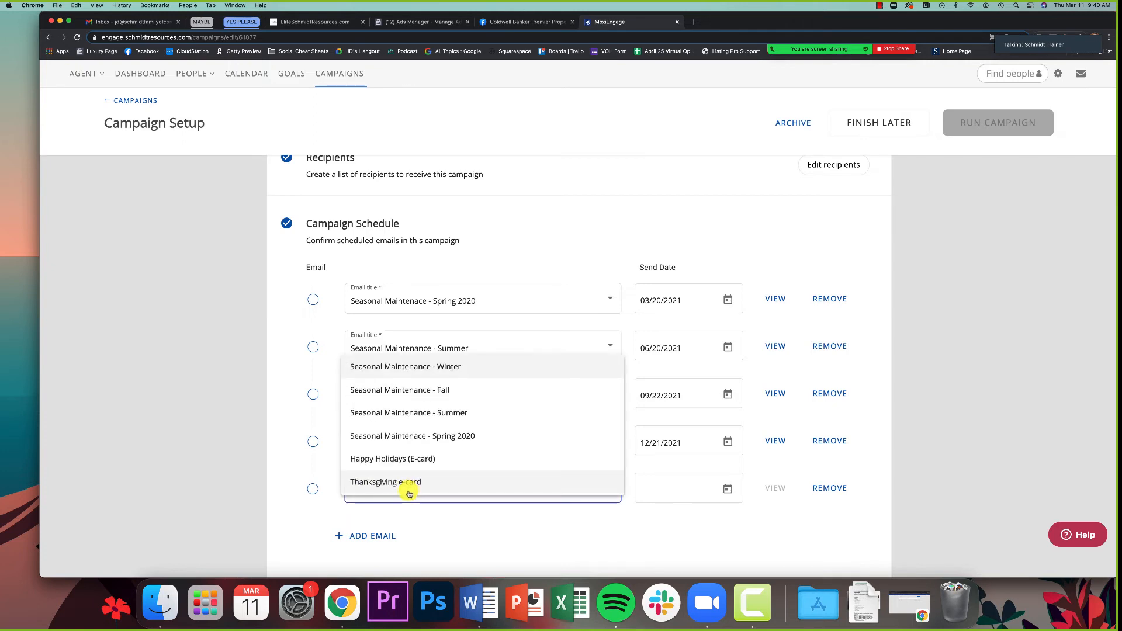
pyautogui.scroll(-8, 390, 471)
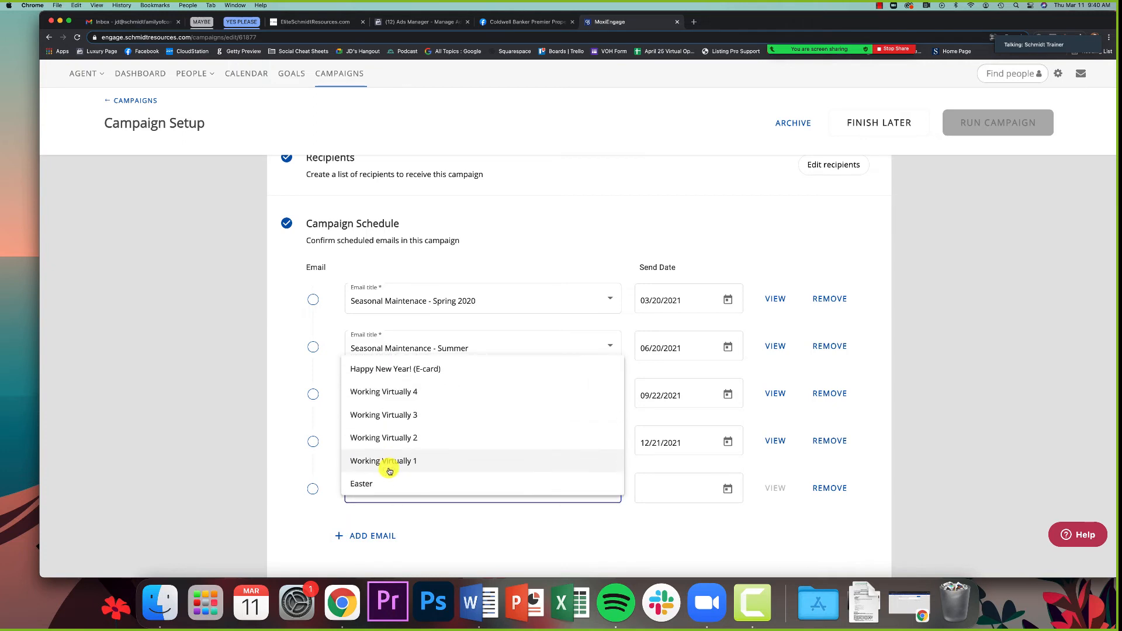
pyautogui.scroll(3, 390, 469)
pyautogui.scroll(-3, 389, 468)
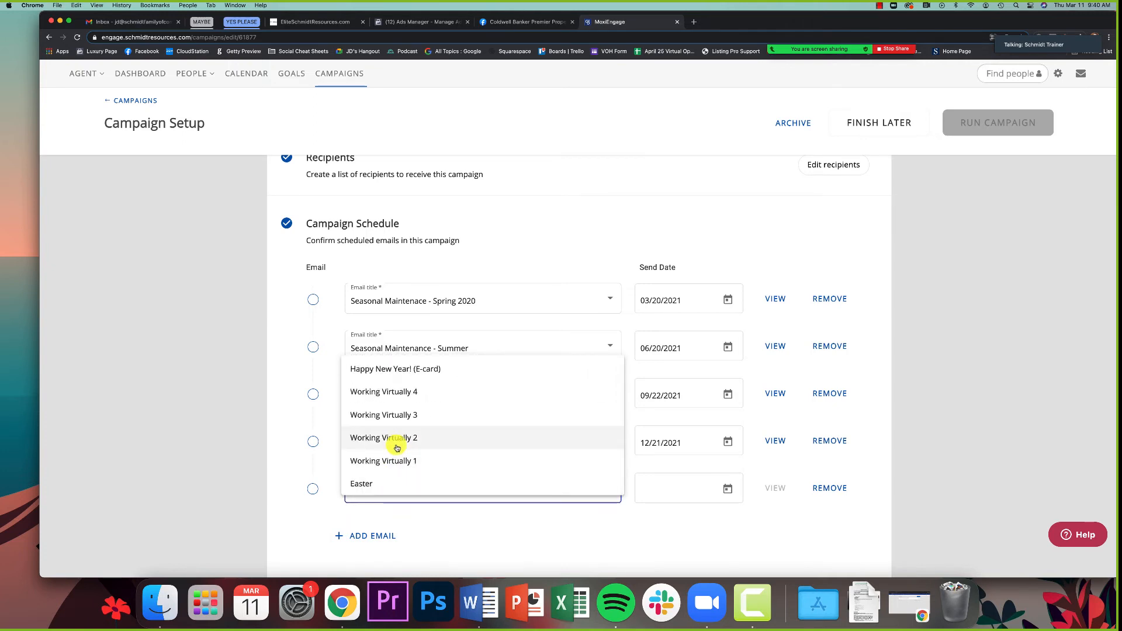
pyautogui.click(384, 461)
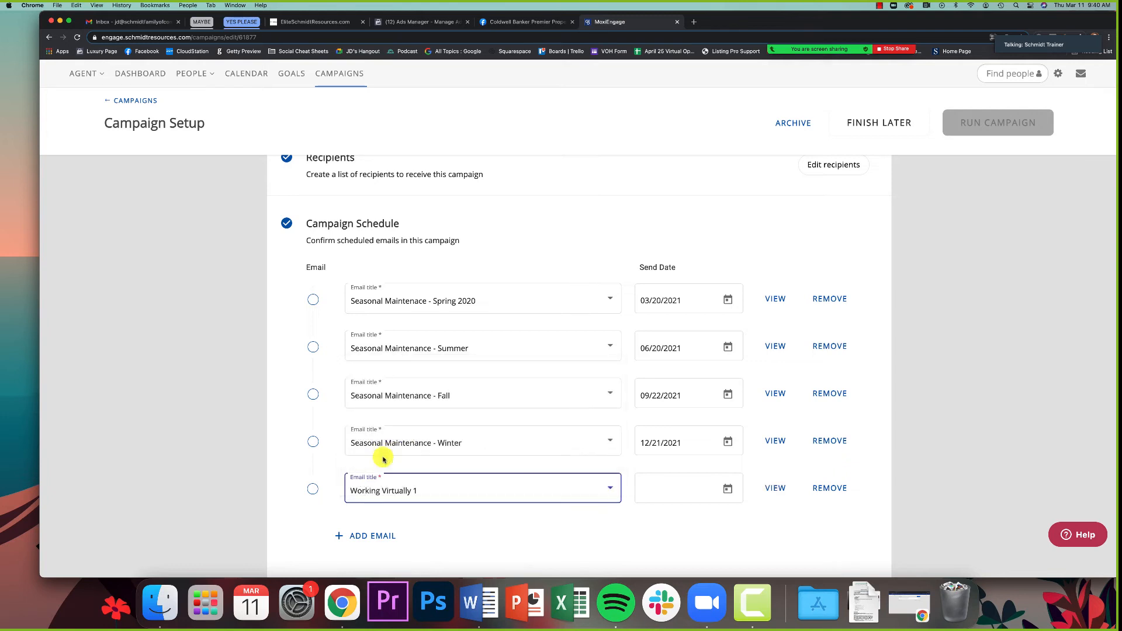
pyautogui.click(514, 487)
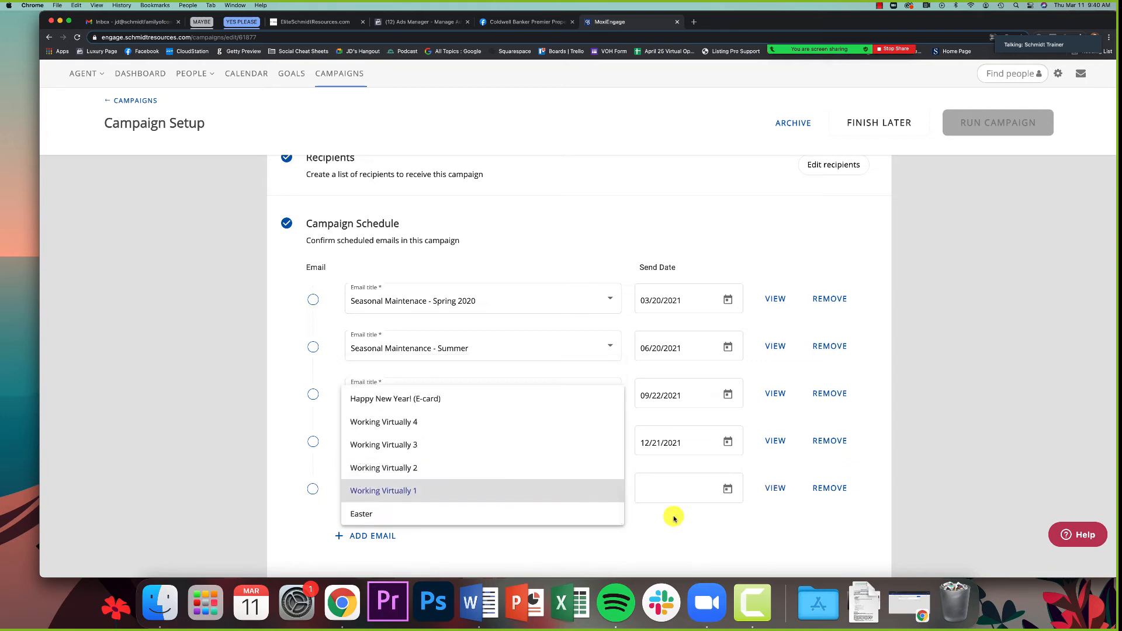
# Step: View the send date calendar for the Working Virtually 1 email and close it without picking a date
pyautogui.click(682, 494)
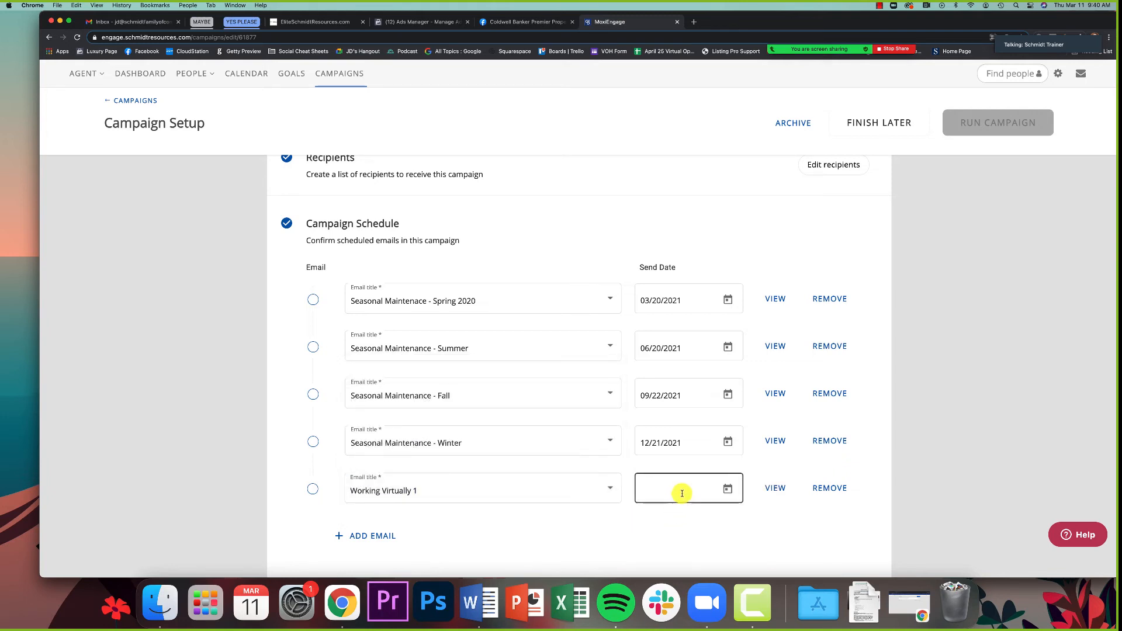
pyautogui.click(727, 489)
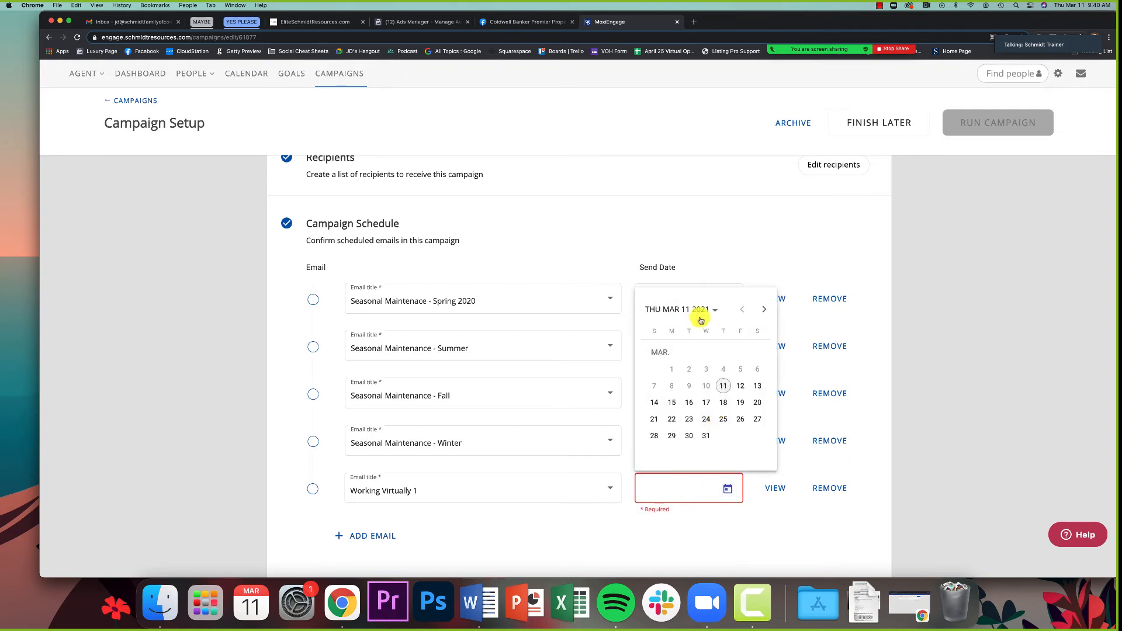
pyautogui.click(696, 542)
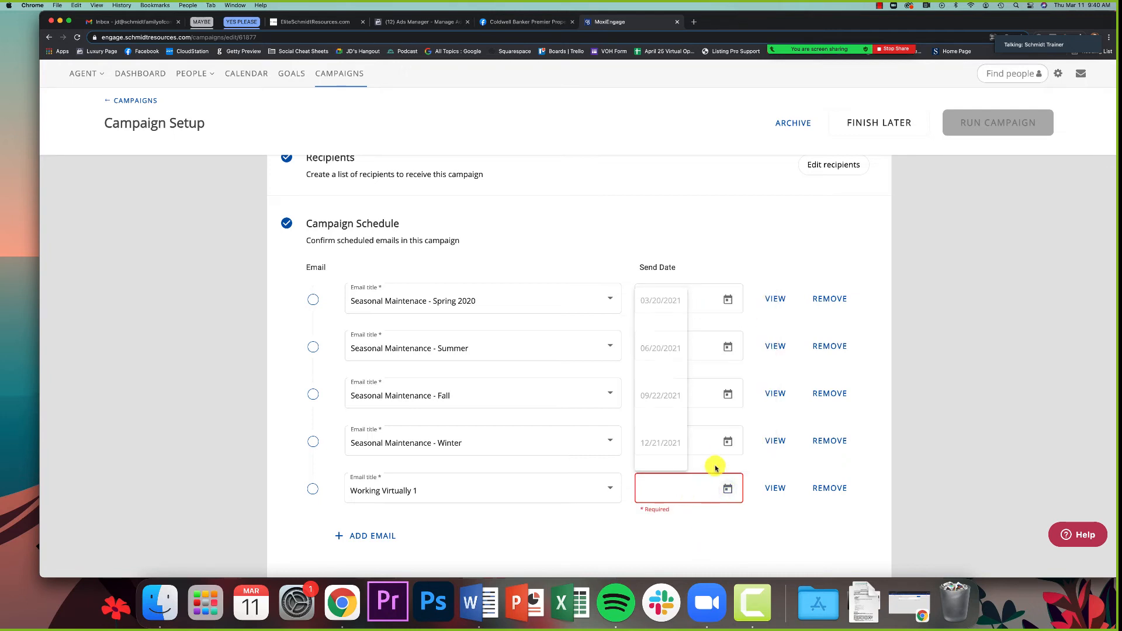
# Step: Remove the Working Virtually 1 email from the campaign schedule and look over the four Seasonal Maintenance emails
pyautogui.click(830, 488)
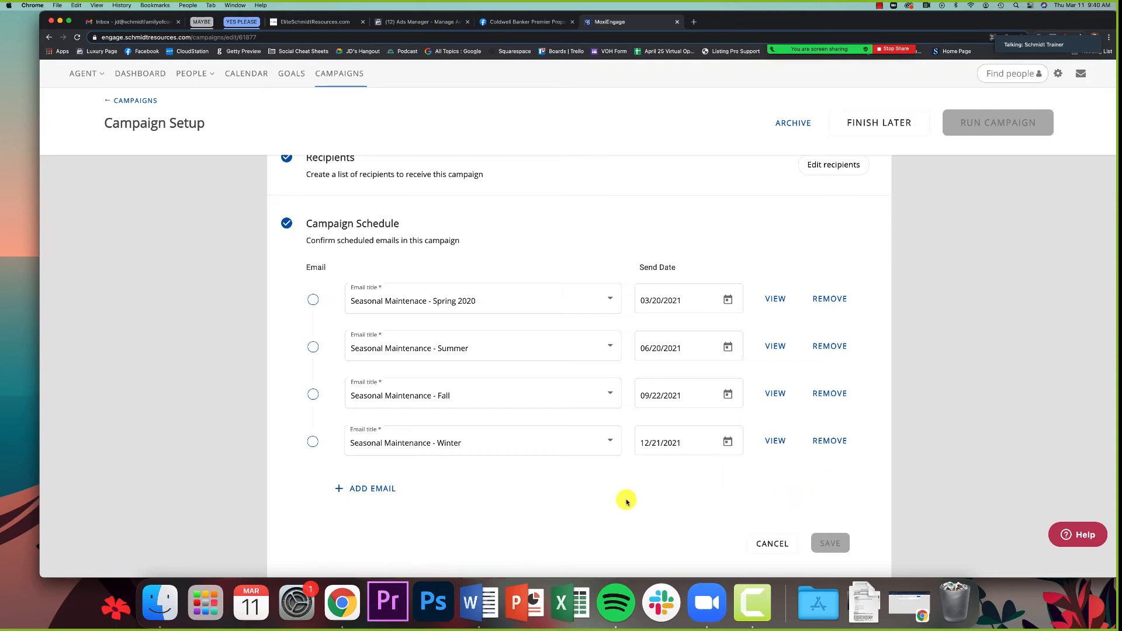
pyautogui.scroll(2, 627, 501)
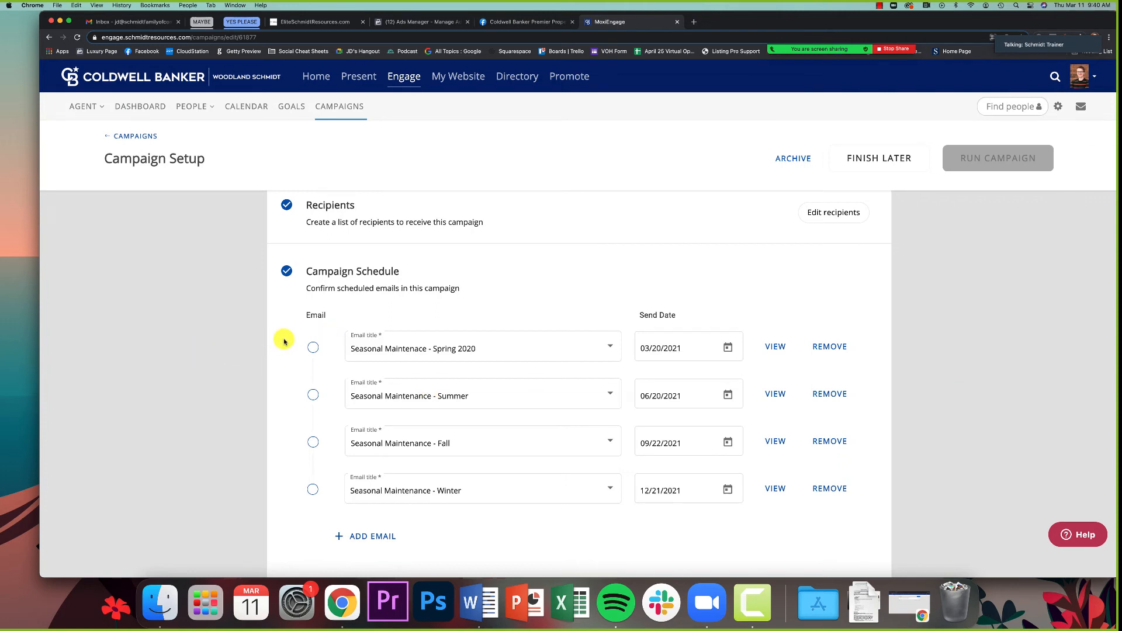
pyautogui.scroll(-2, 275, 343)
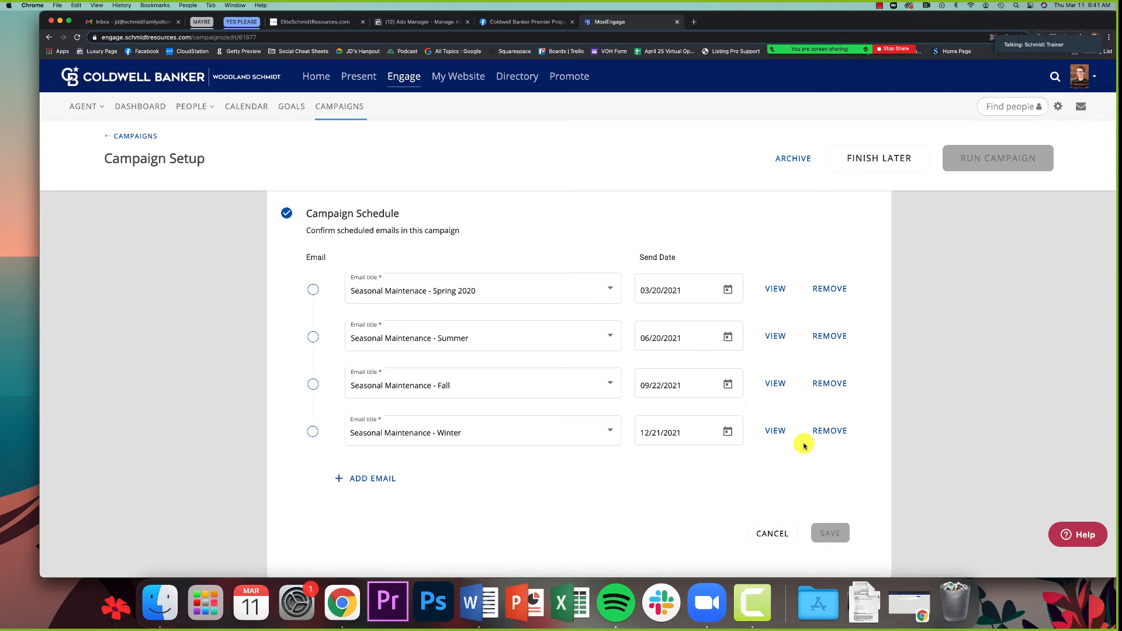
# Step: Leave the schedule editing without saving and run the Seasonal Home Maintenance 2021 campaign
pyautogui.click(772, 533)
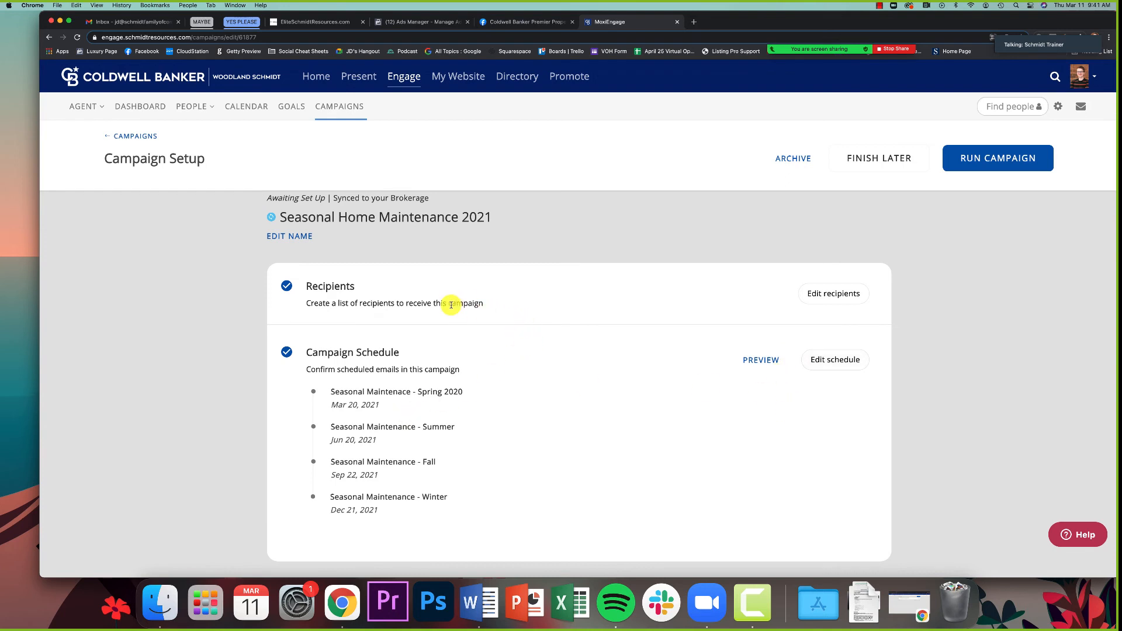
pyautogui.click(994, 157)
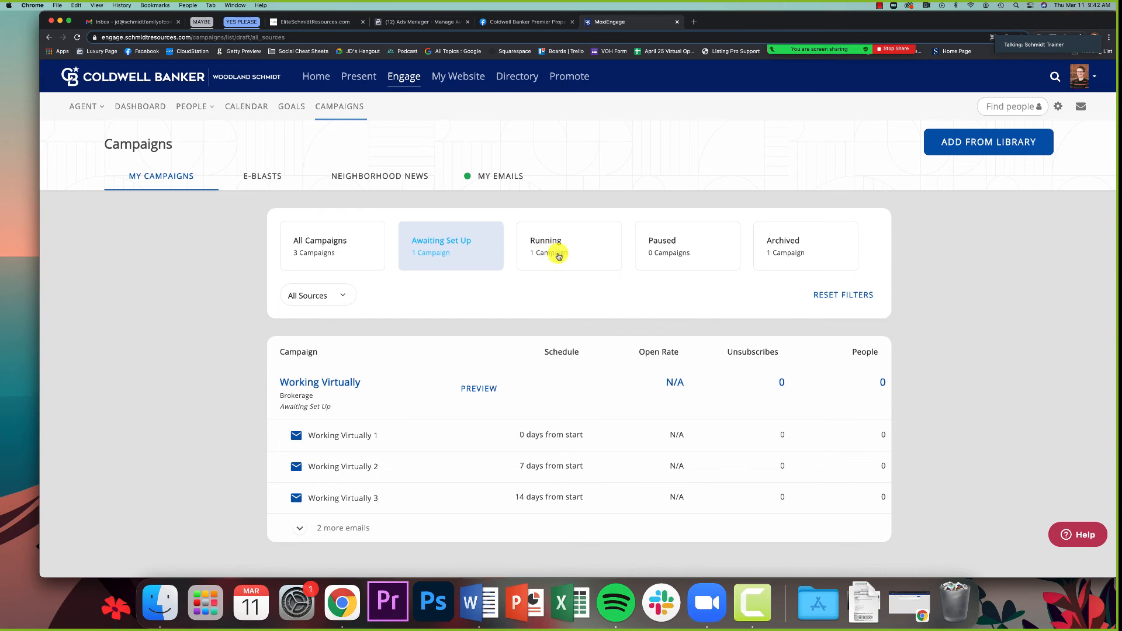
# Step: Look through the list of individual campaign emails in My Emails
pyautogui.click(496, 178)
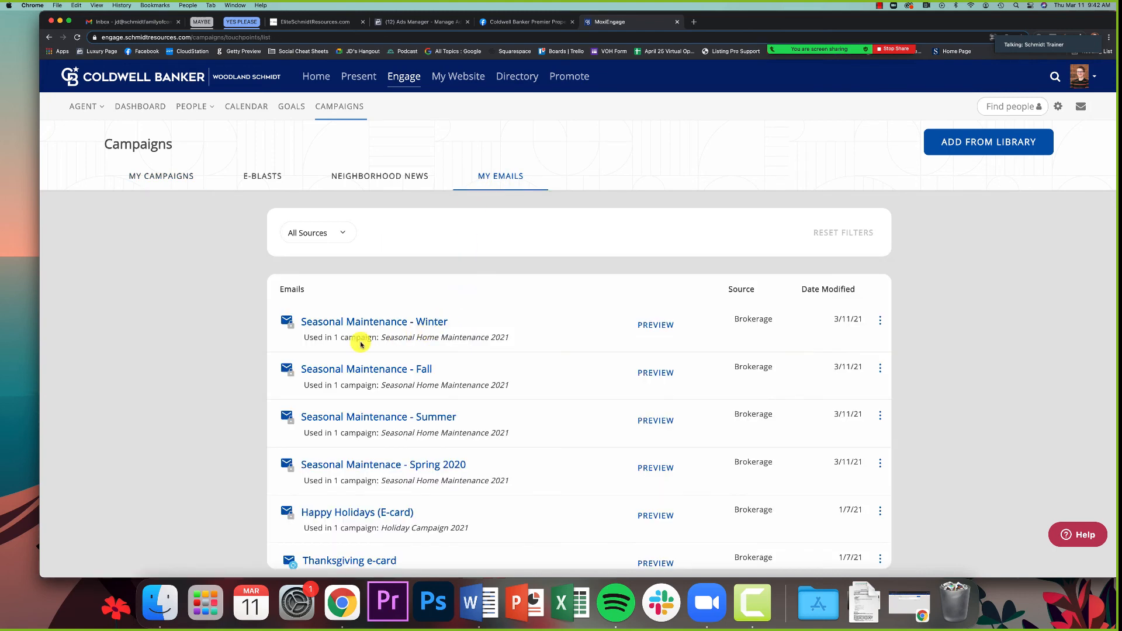
pyautogui.scroll(-3, 361, 345)
pyautogui.scroll(3, 362, 343)
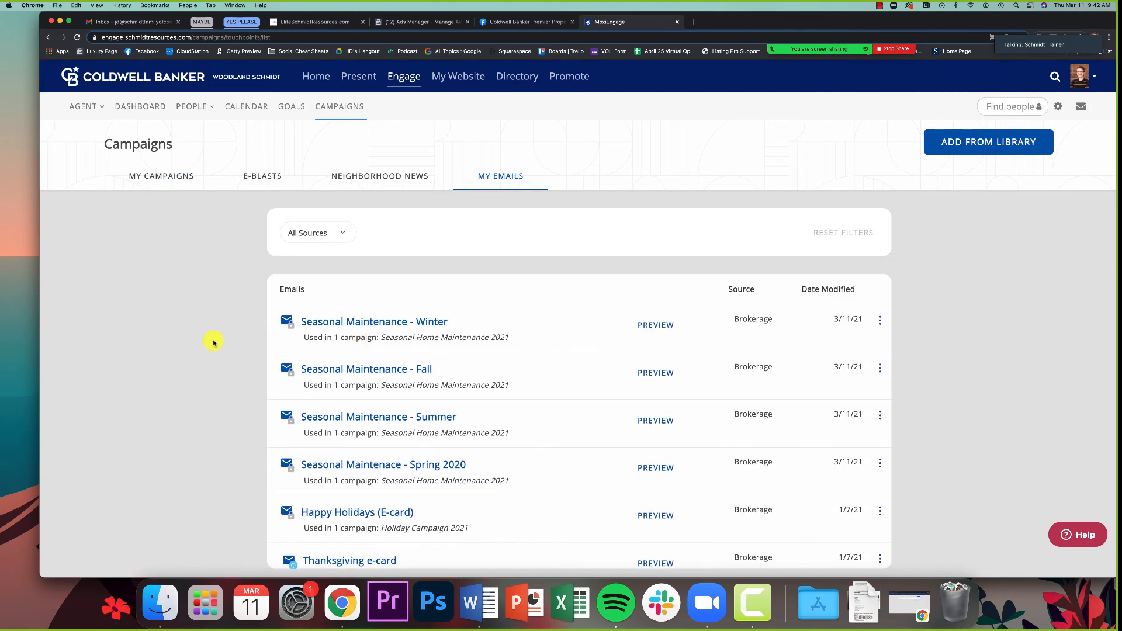
# Step: Return to My Campaigns and show only the running campaigns to check Seasonal Home Maintenance 2021
pyautogui.click(167, 182)
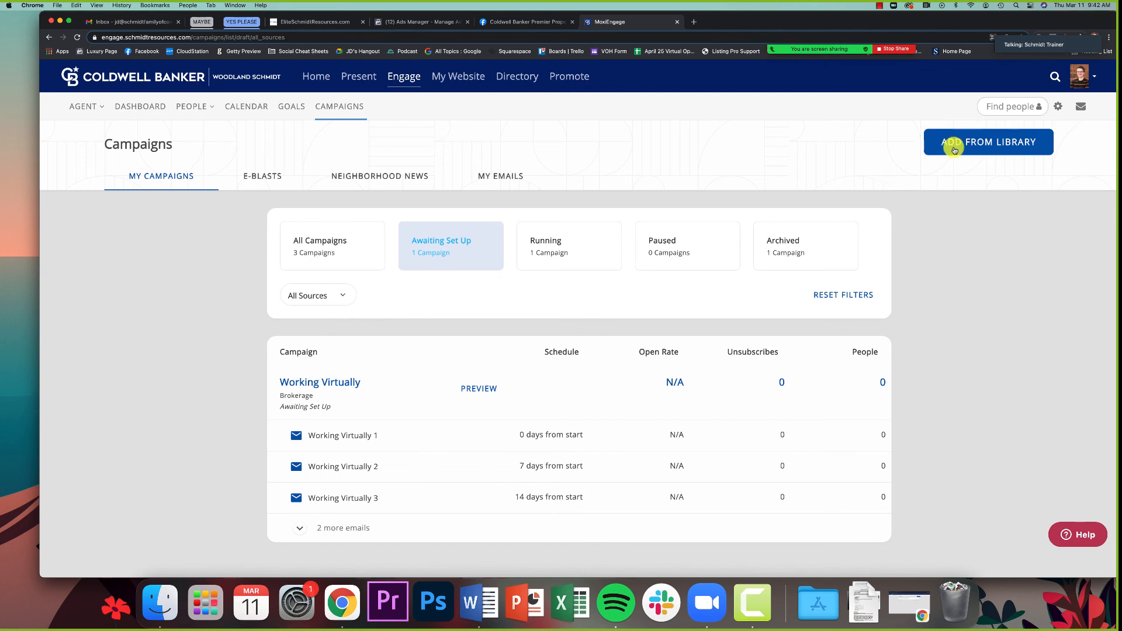
pyautogui.click(594, 250)
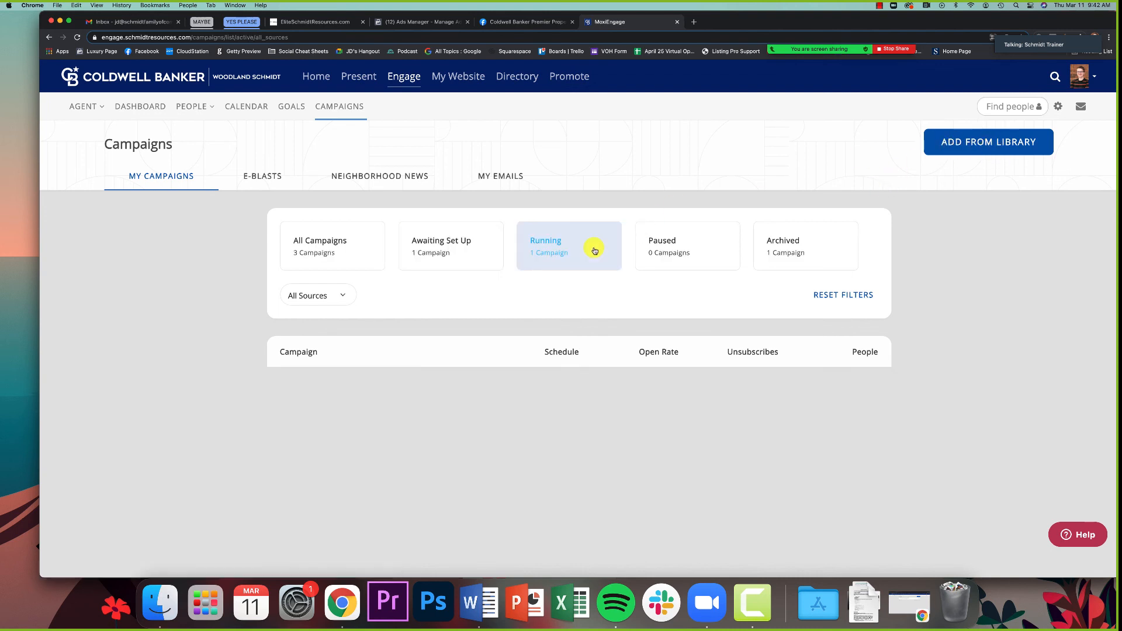
pyautogui.click(433, 399)
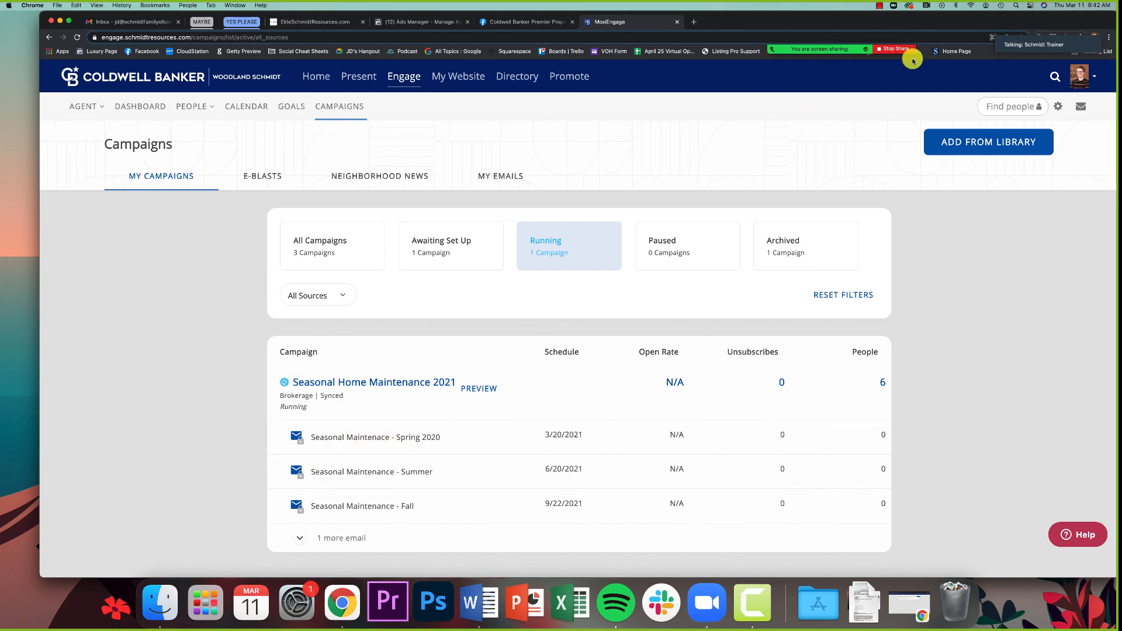
# Step: Stop sharing the screen and return to the Zoom meeting
pyautogui.click(889, 48)
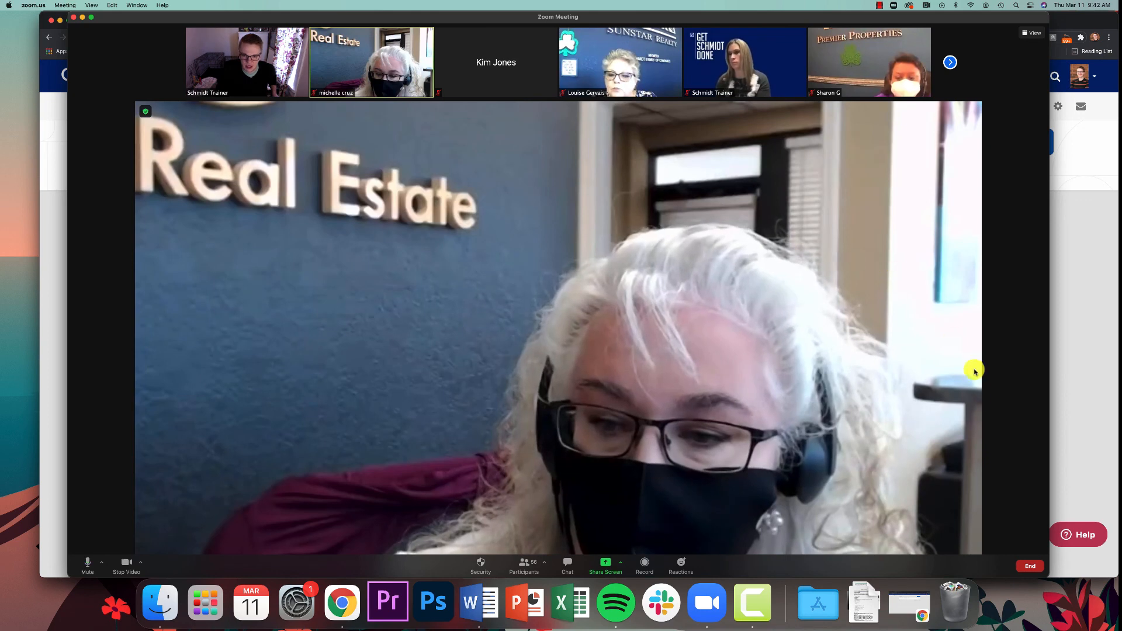